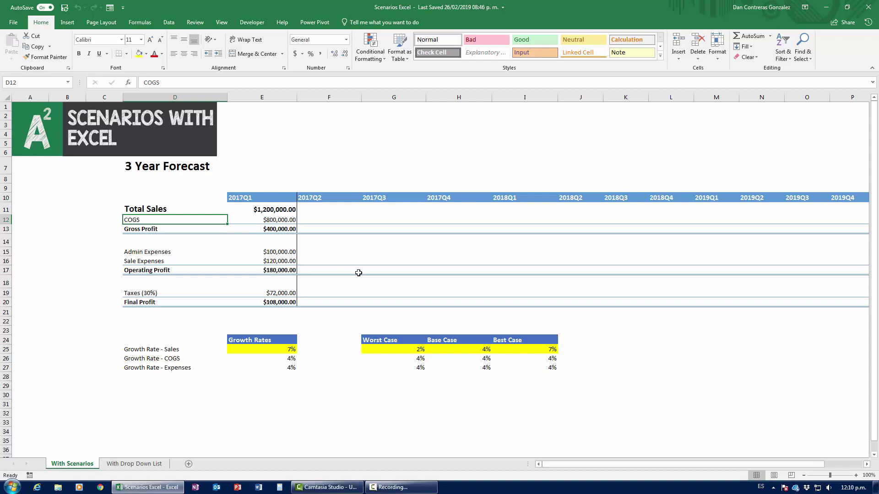
- Examine the scenario headings and the 2017Q1 figures and formulas from Total Sales down to Final Profit
click(385, 342)
click(446, 341)
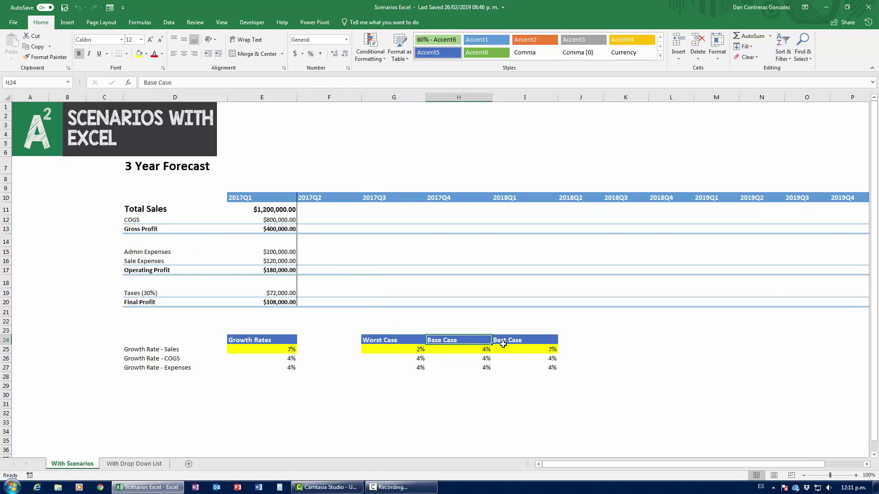
click(512, 341)
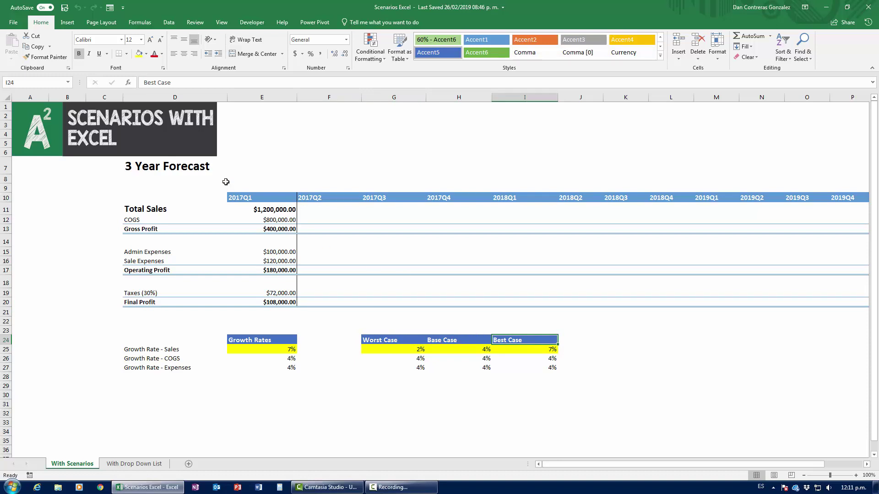
drag(279, 208, 277, 310)
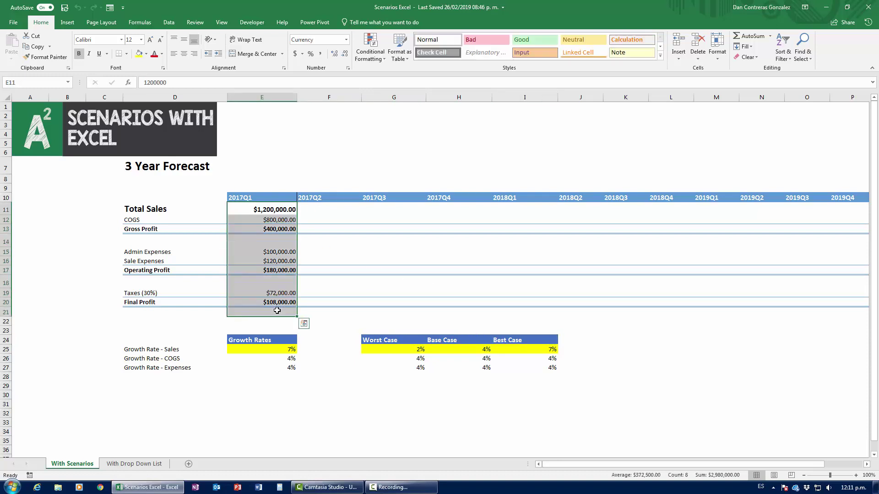
click(323, 291)
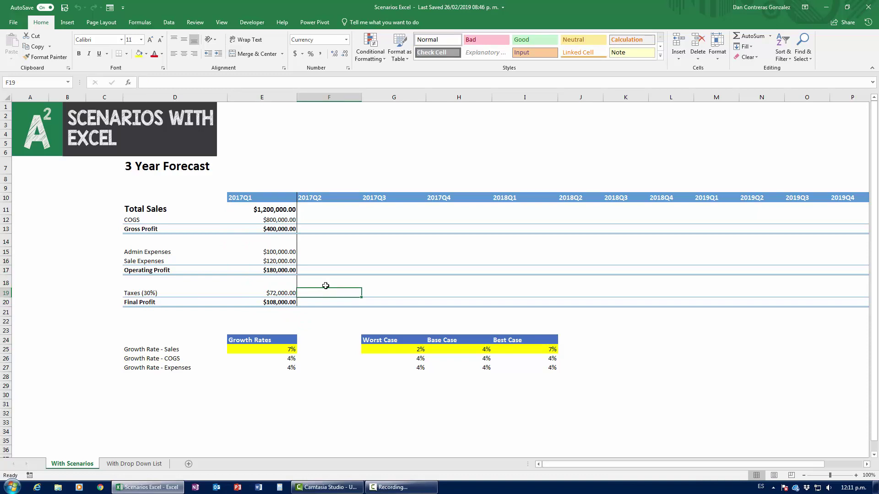
click(282, 209)
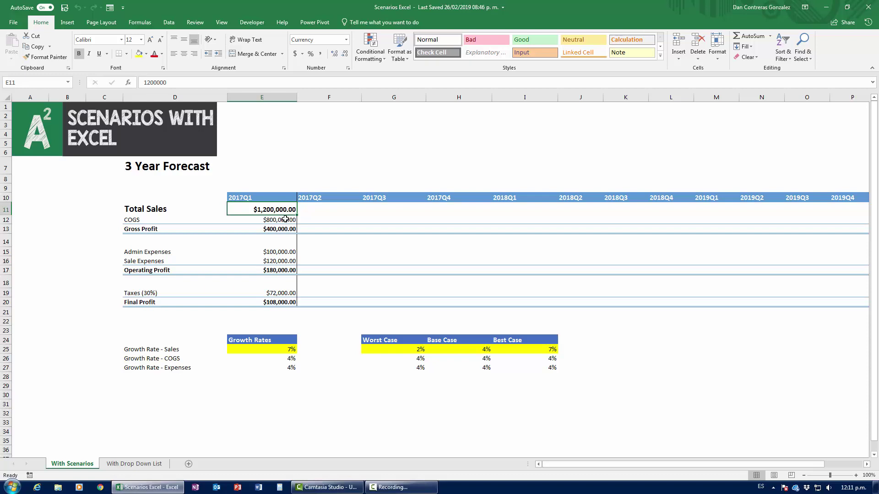
click(155, 220)
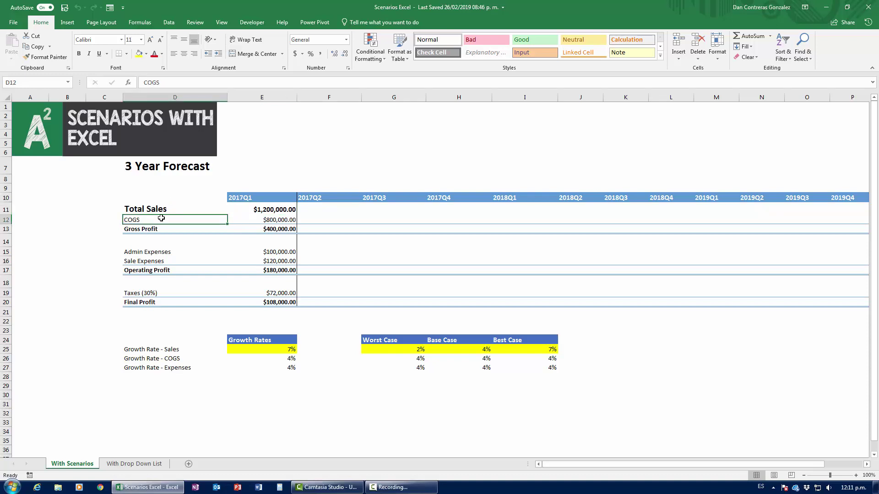
click(262, 221)
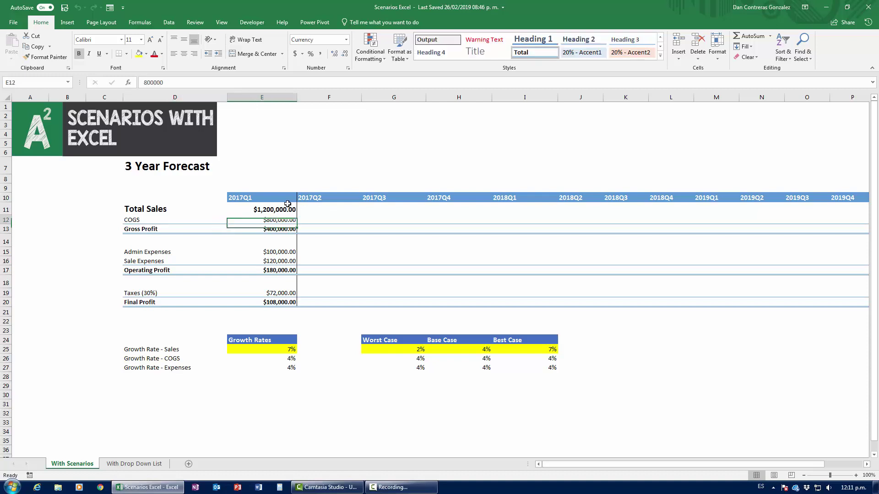
click(279, 232)
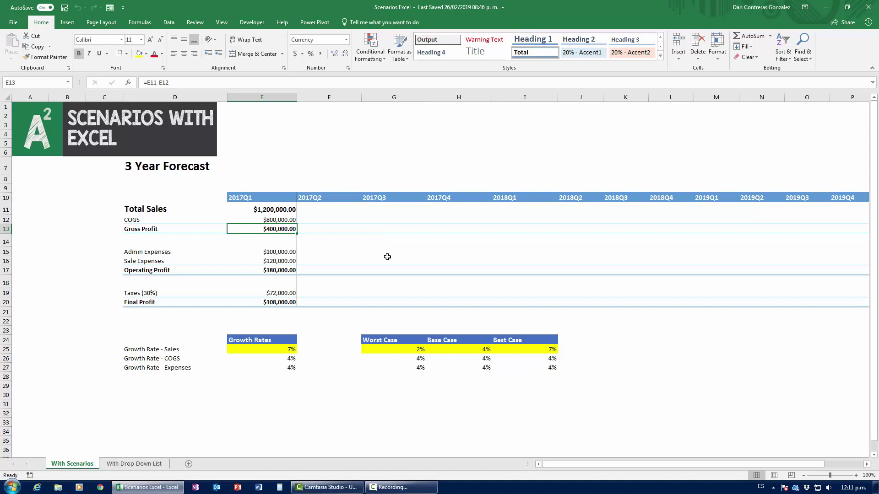
click(267, 251)
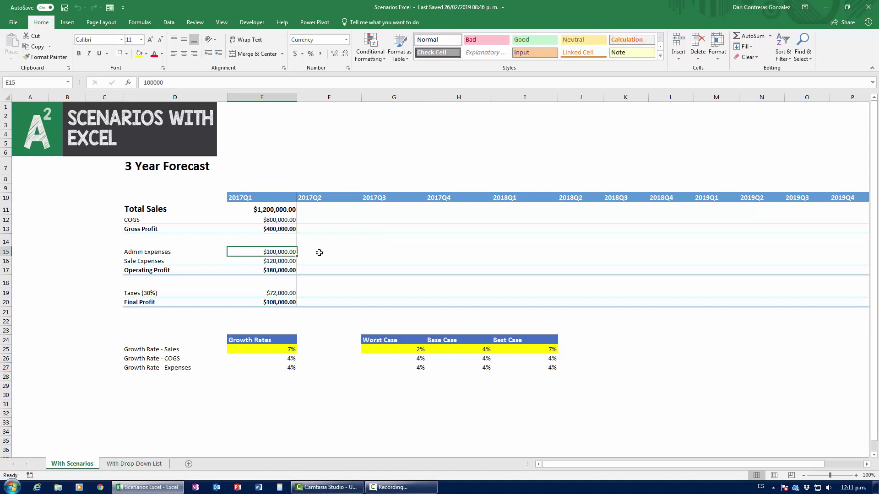
click(290, 261)
click(282, 270)
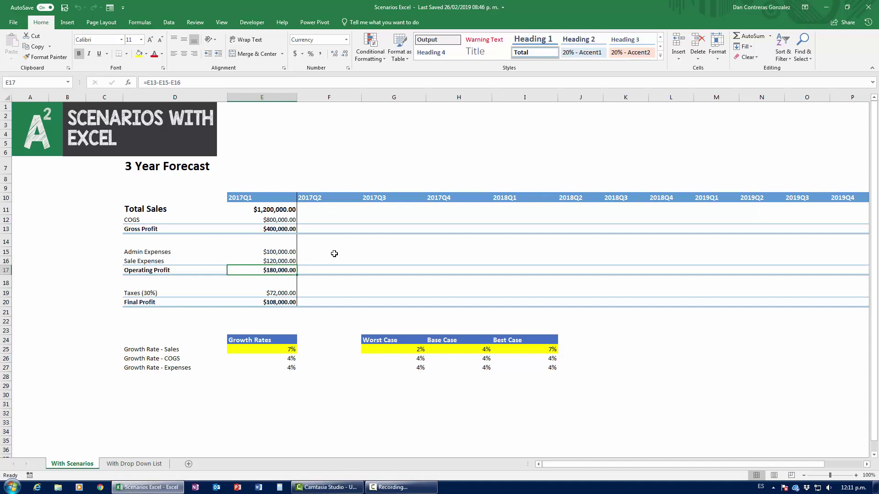
click(275, 300)
- Change the 2017Q1 Taxes formula in E19 to =E17*0.3
click(281, 292)
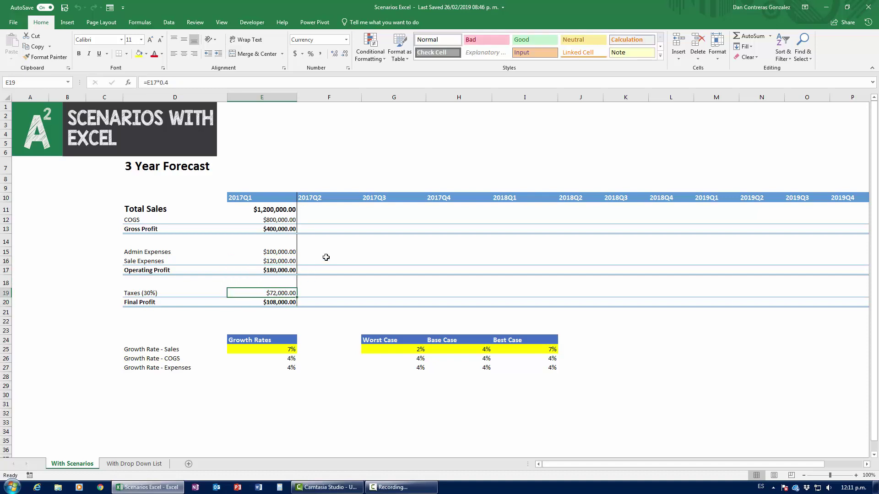
click(174, 83)
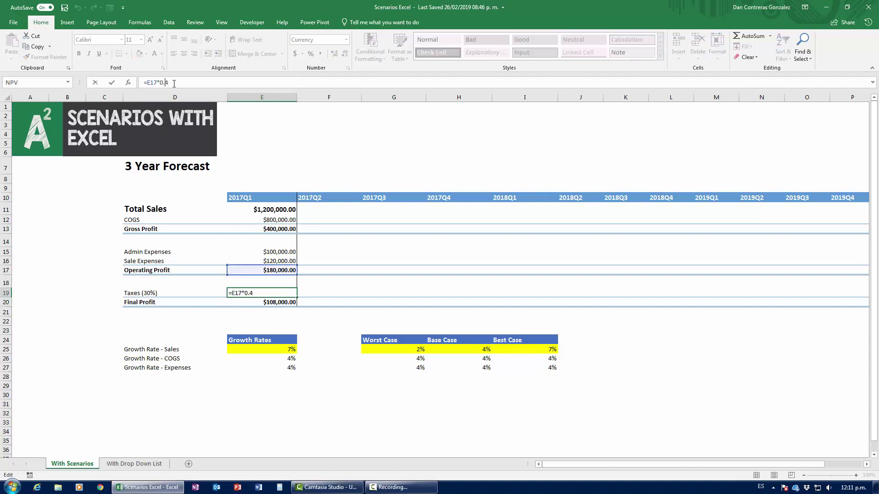
key(BackSpace)
text(3)
key(Return)
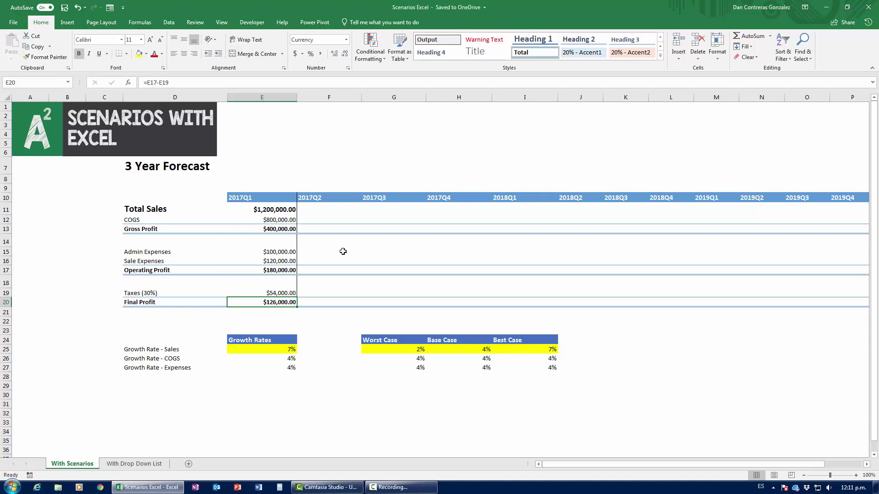
- Set the current sales growth rate in E25 to 4%
drag(561, 467, 585, 469)
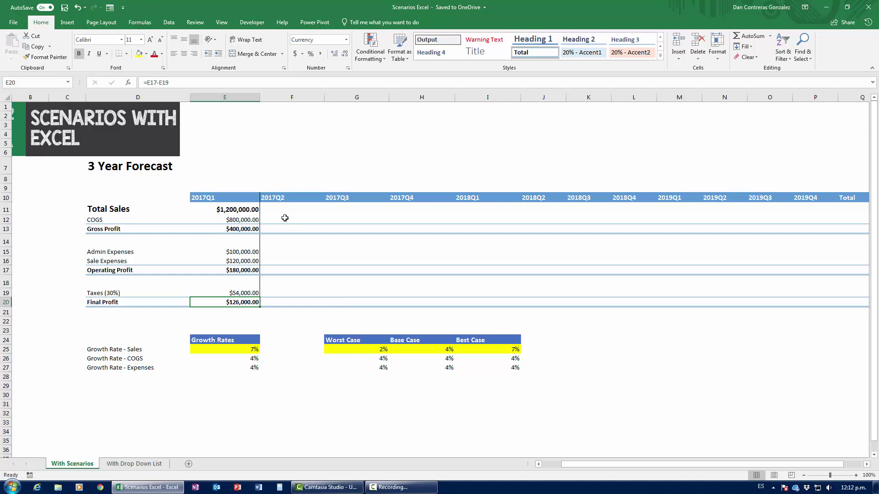
click(220, 350)
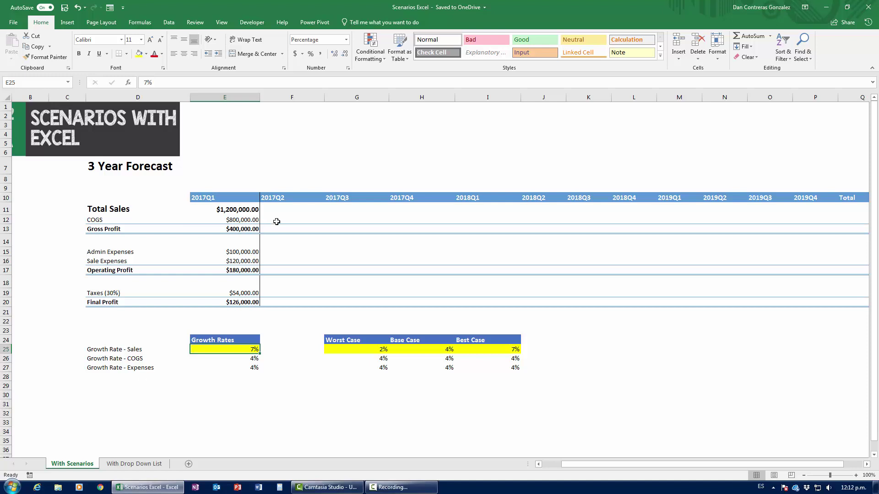
text(4)
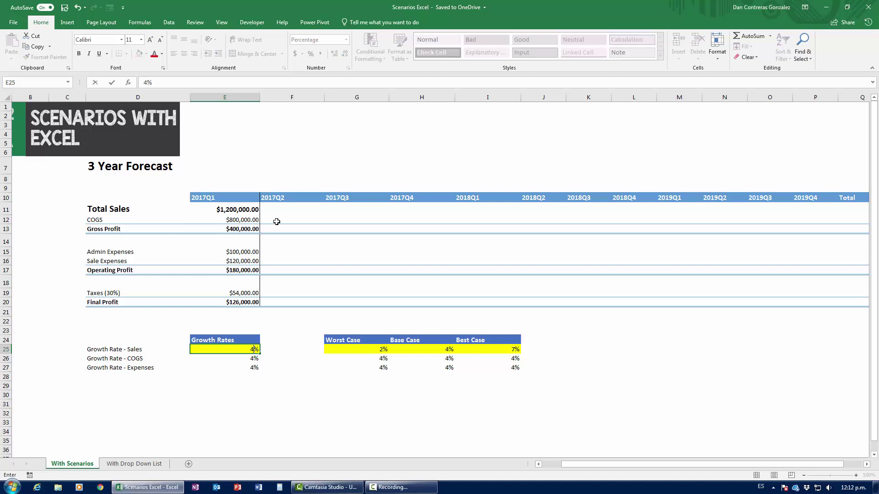
key(Return)
- Calculate 2017Q2 Total Sales in F11 with =E11*(1+$E$25), keeping the growth rate reference absolute
click(280, 207)
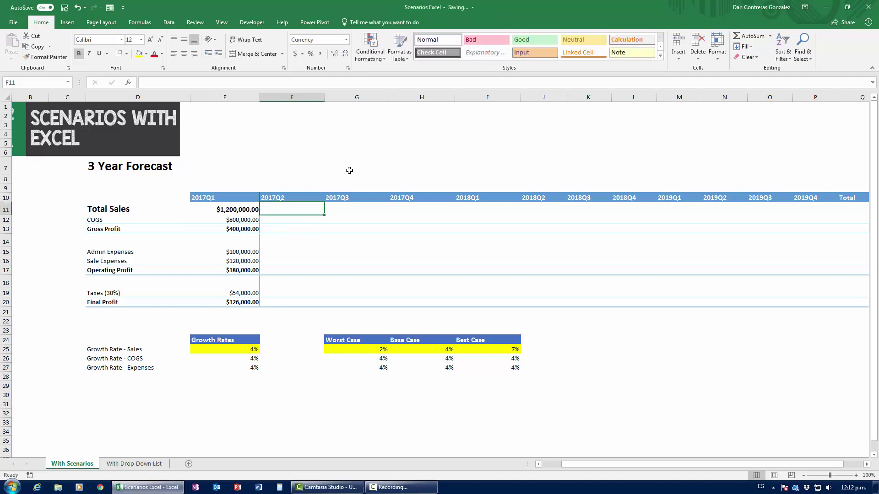
text(=)
key(Left)
text(*)
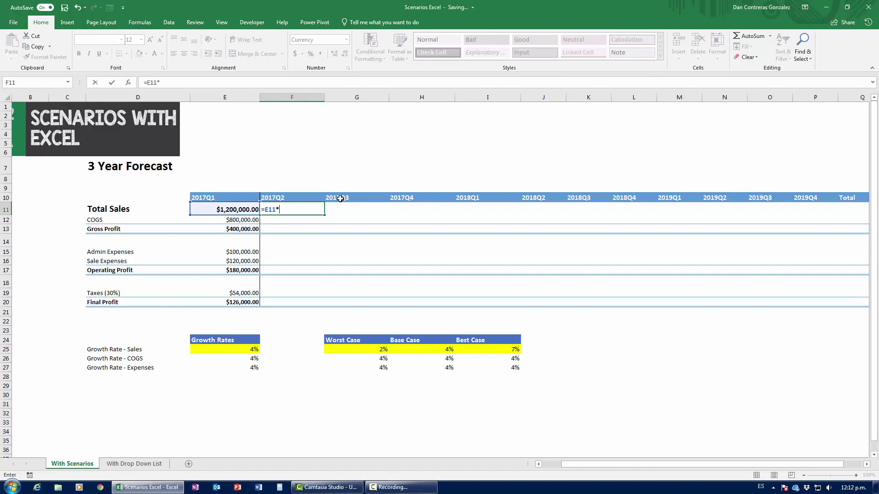
text((1+)
click(232, 353)
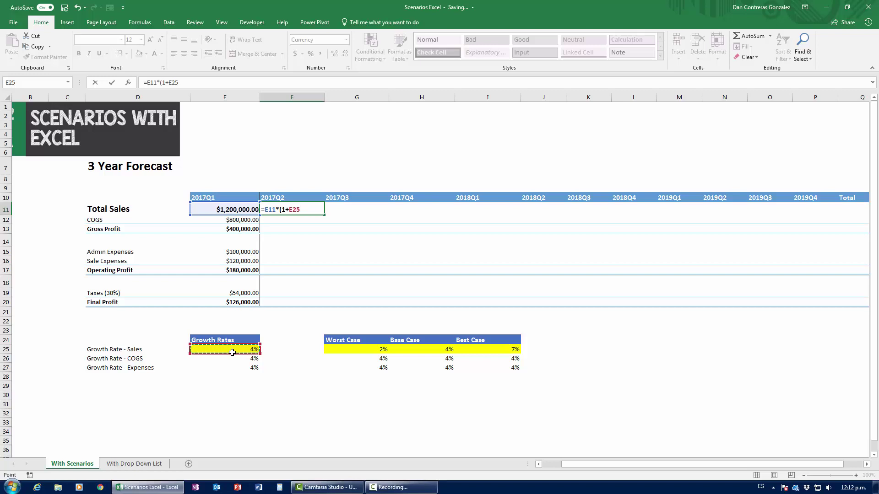
key(F4)
text())
key(Return)
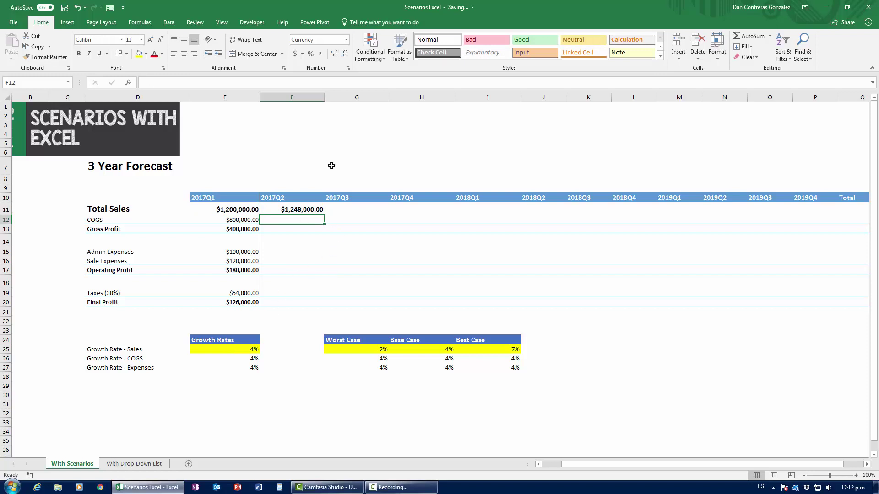
- Enter the 2017Q2 COGS formula =E12*(1+E26%) in F12
text(=)
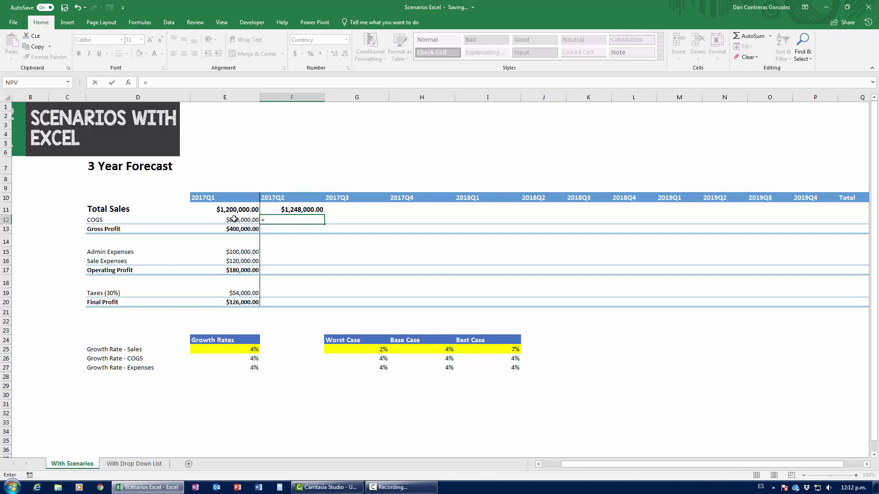
click(234, 219)
text(*(1+)
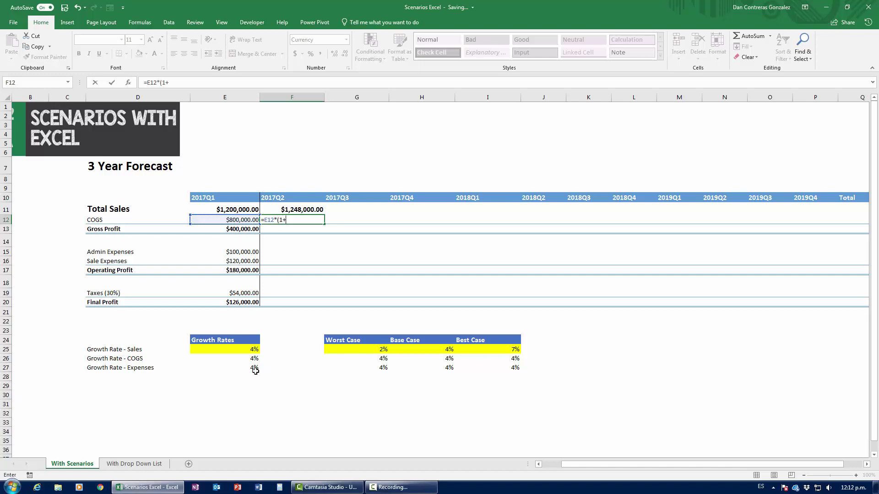
click(243, 359)
text(%)
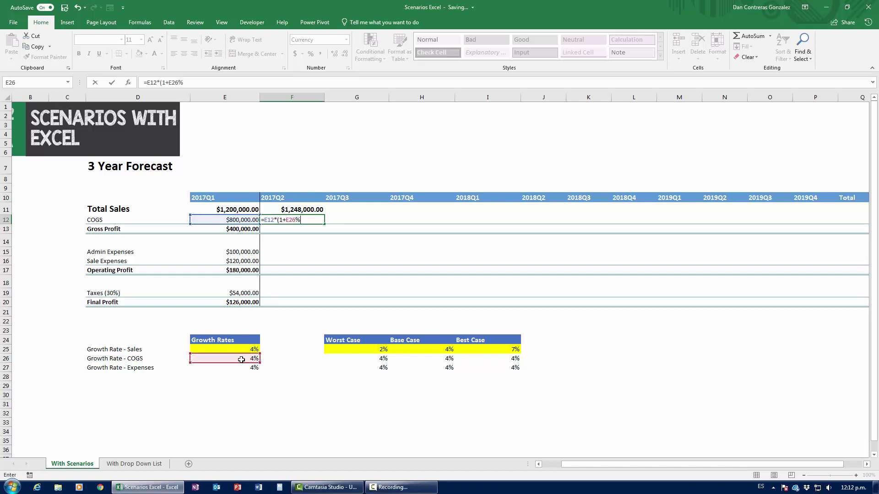
text())
key(Return)
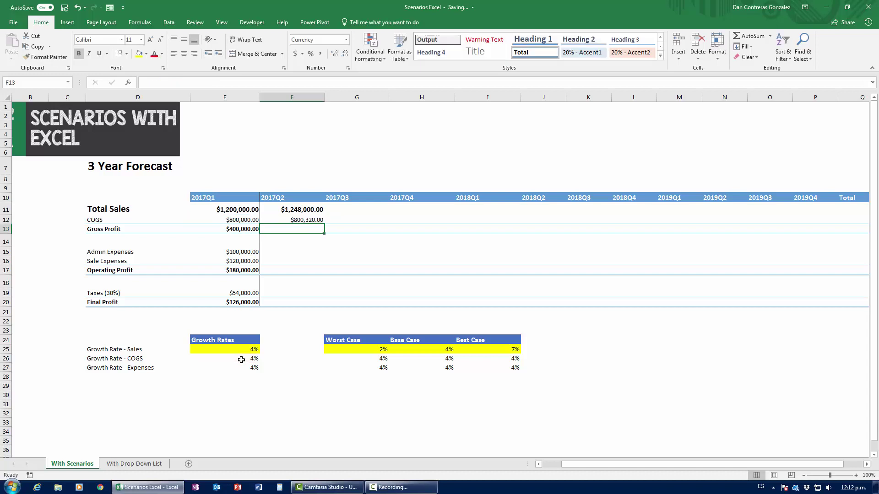
- Correct the COGS formula in F12 to =E12*(1+$E$26), removing the percent sign and making the rate reference absolute
click(291, 218)
click(184, 83)
key(BackSpace)
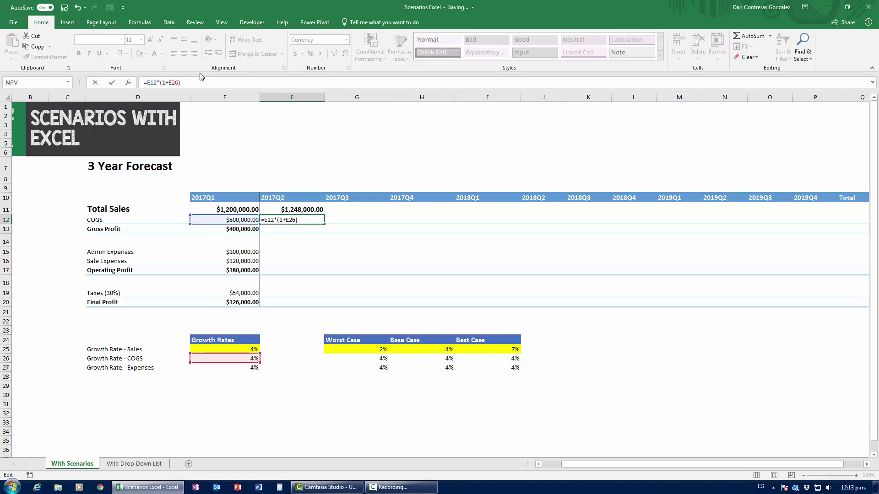
key(F4)
key(Return)
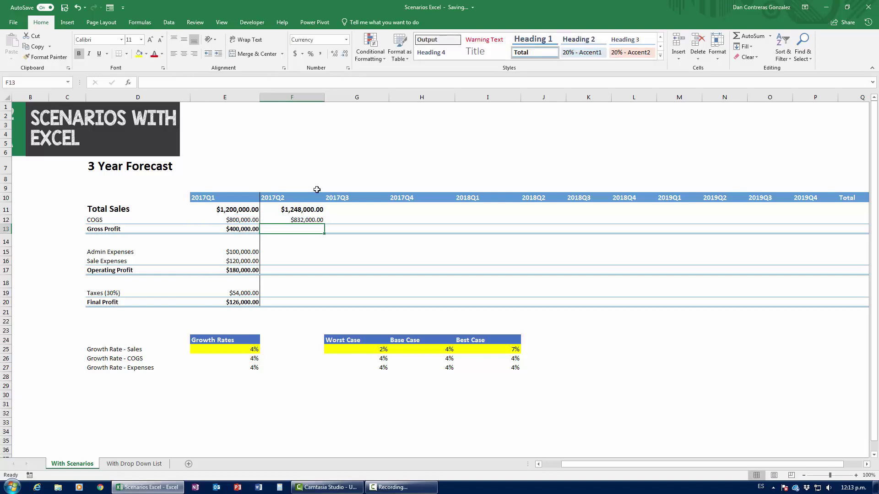
- Calculate 2017Q2 Gross Profit in F13 with =F11-F12
text(=)
key(Up)
key(Up)
text(-)
key(Up)
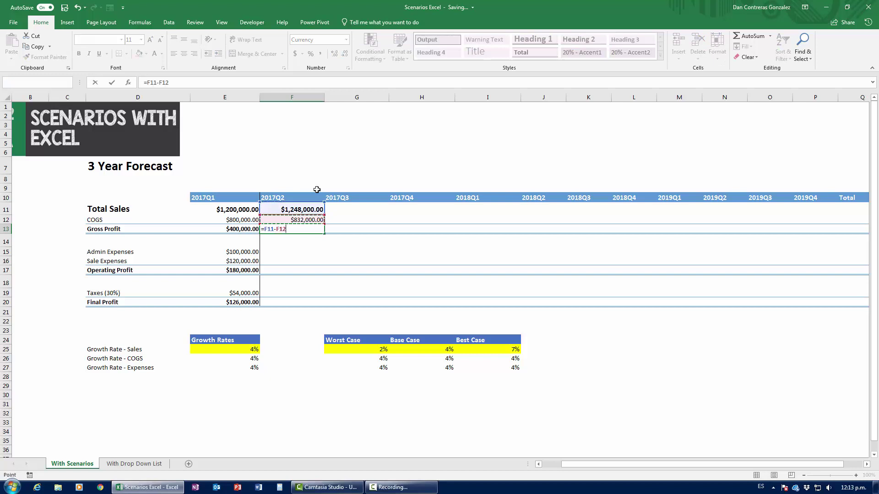
key(Return)
- Calculate 2017Q2 Admin Expenses in F15 with =E15*(1+$E$27), using the absolute expenses growth rate
click(275, 253)
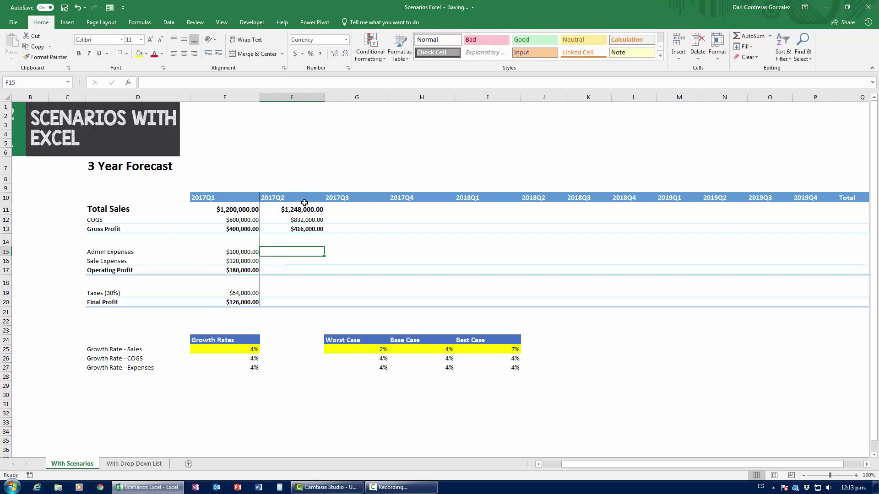
text(=)
click(249, 254)
text(*(1*)
key(BackSpace)
key(BackSpace)
key(BackSpace)
key(BackSpace)
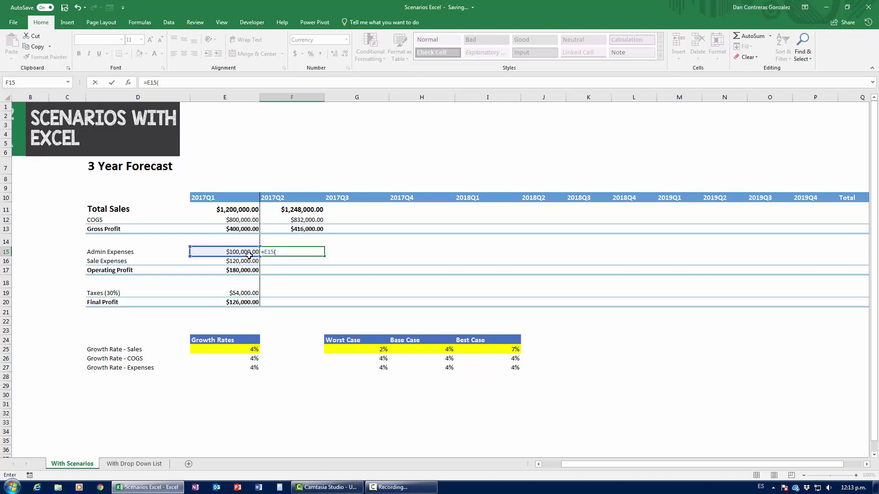
key(BackSpace)
text((1+)
click(250, 368)
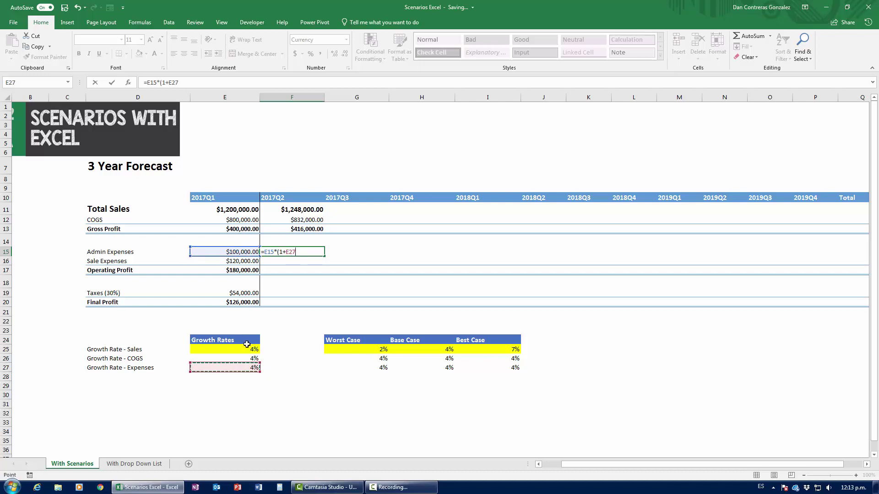
key(F4)
text())
key(Return)
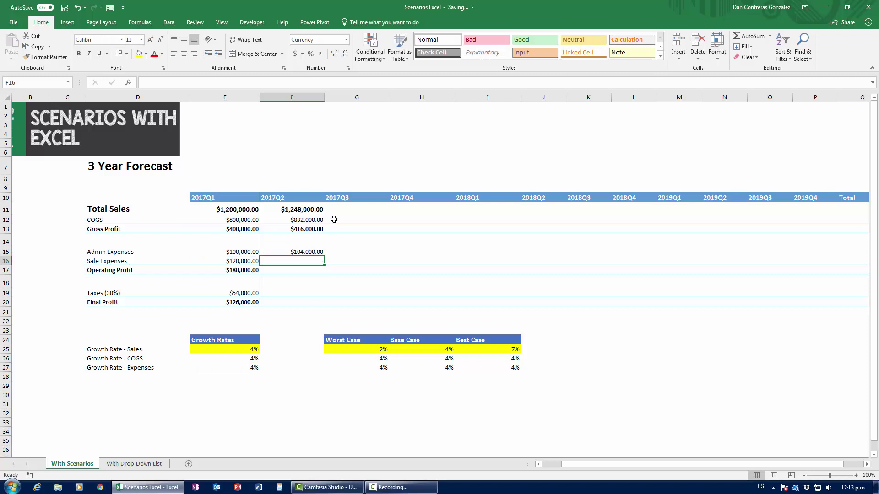
- Copy the Admin Expenses formula from F15 into the 2017Q2 Sale Expenses cell F16
key(Up)
key(ctrl+c)
key(Down)
key(ctrl+v)
key(Escape)
key(Left)
key(Right)
- Calculate 2017Q2 Operating Profit in F17 with =F13-F15-F16
key(Down)
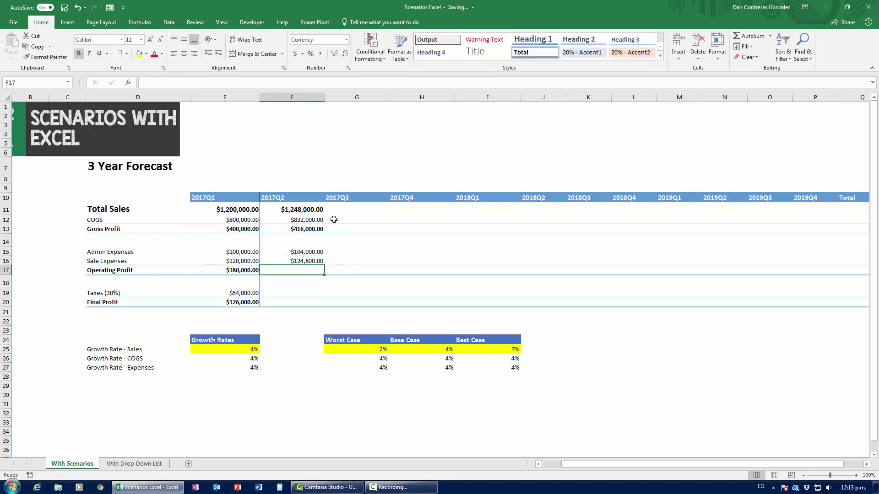
text(=)
key(Up)
key(Up)
key(Up)
key(Up)
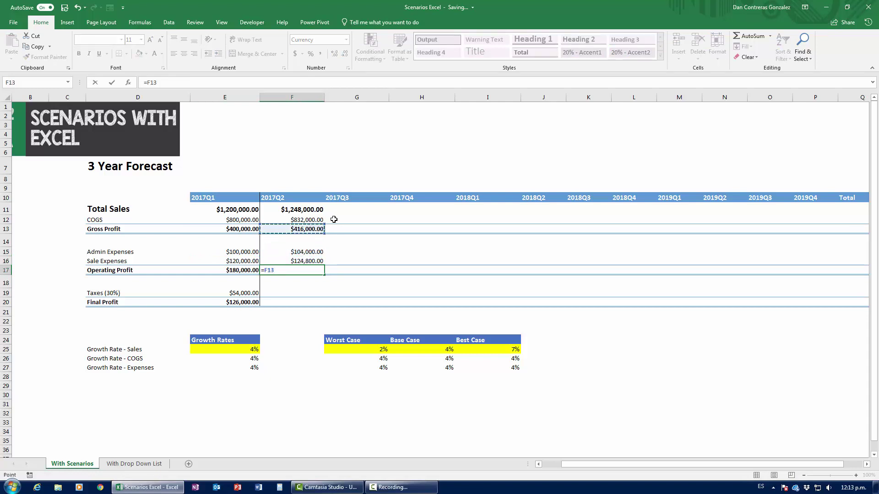
text(-)
key(Up)
key(Up)
text(-)
key(Up)
key(Return)
- Calculate 2017Q2 Taxes in F19 as 30% of Operating Profit with =F17*.30
key(Down)
text(=)
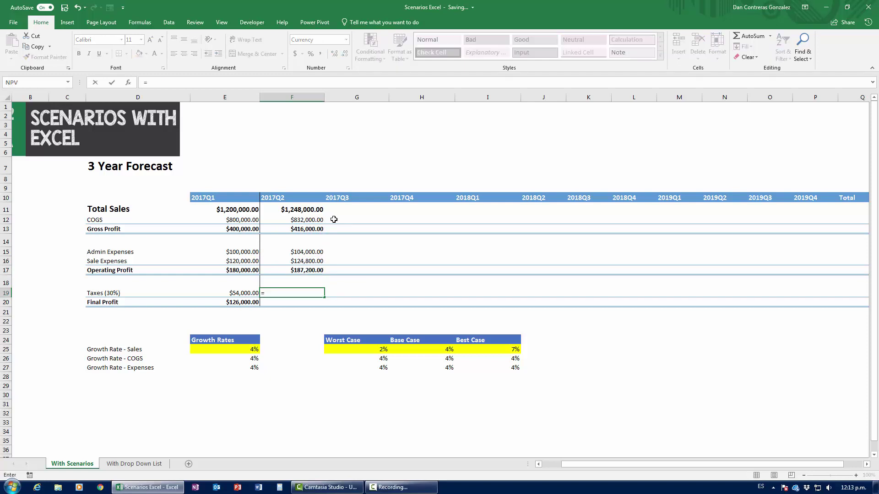
key(Up)
key(Up)
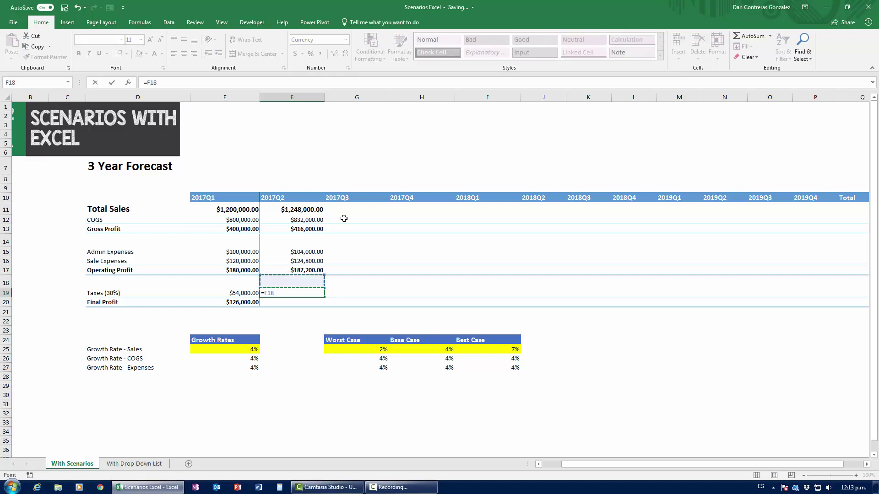
text(*.30)
key(Return)
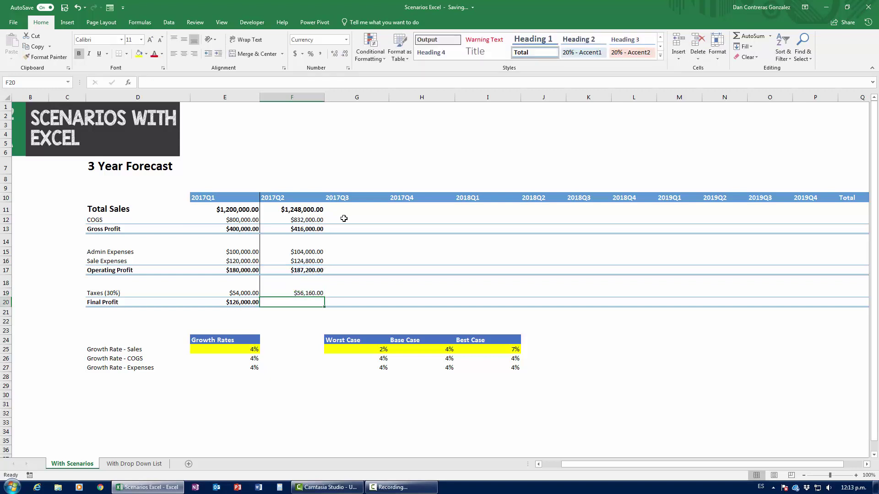
- Calculate 2017Q2 Final Profit in F20 with =F17-F19
text(=)
key(Up)
key(Up)
key(Up)
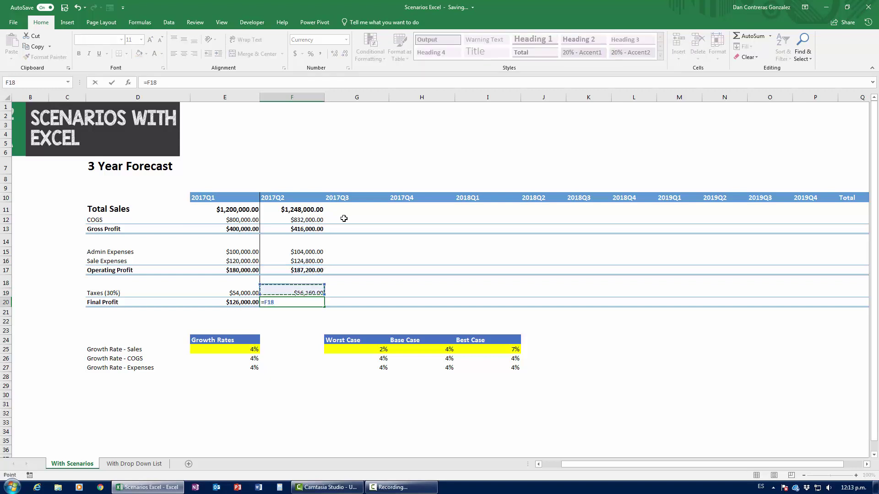
text(-)
key(Up)
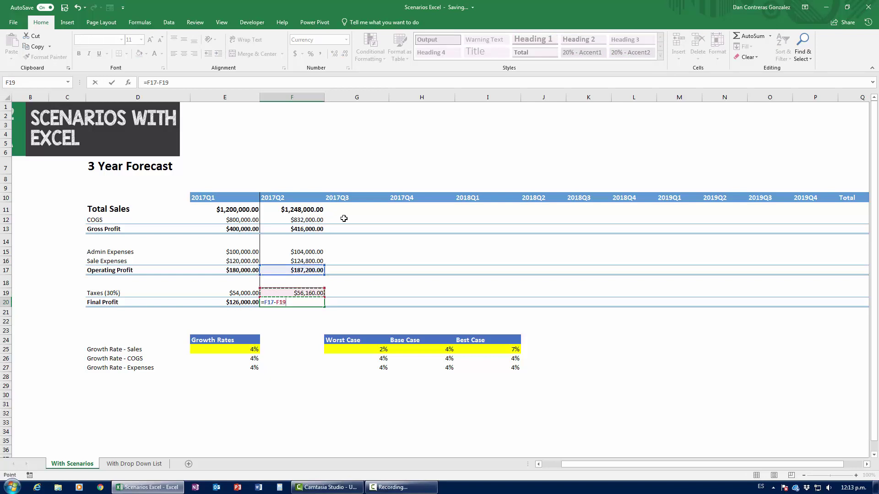
key(Return)
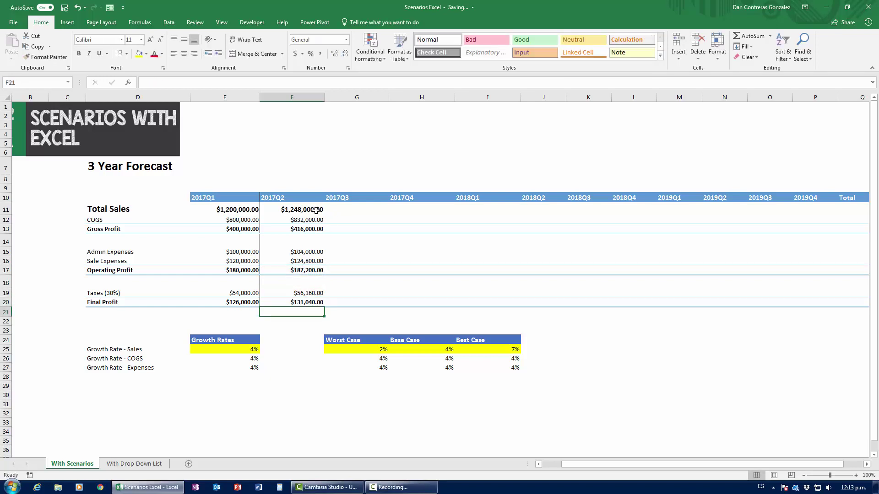
- Fill the 2017Q2 formulas in F11:F20 across the remaining quarters through 2019Q4 in column P
drag(309, 210, 745, 311)
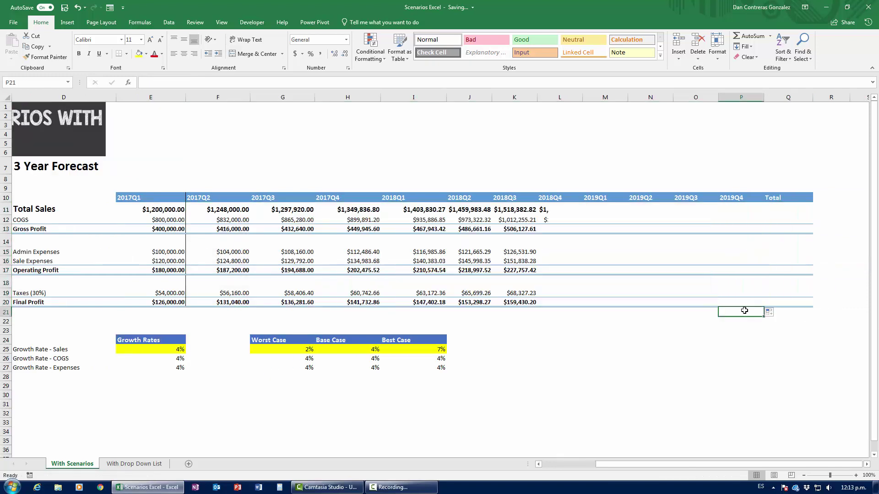
click(652, 357)
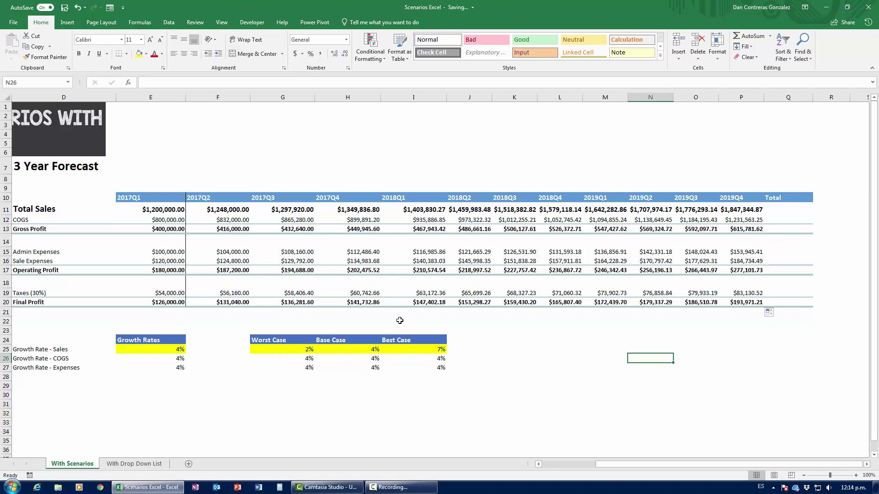
- Enter =SUM(E11:P11) manually in Total cell Q11, then clear the cell
click(781, 210)
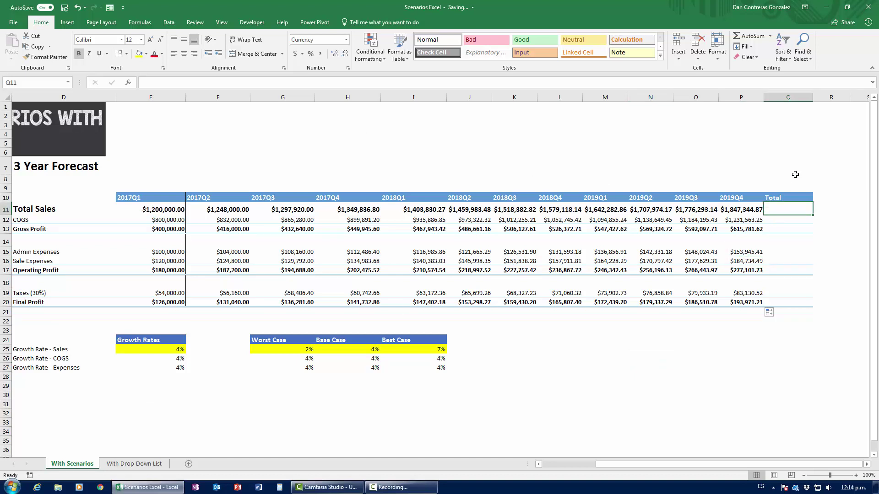
text(=)
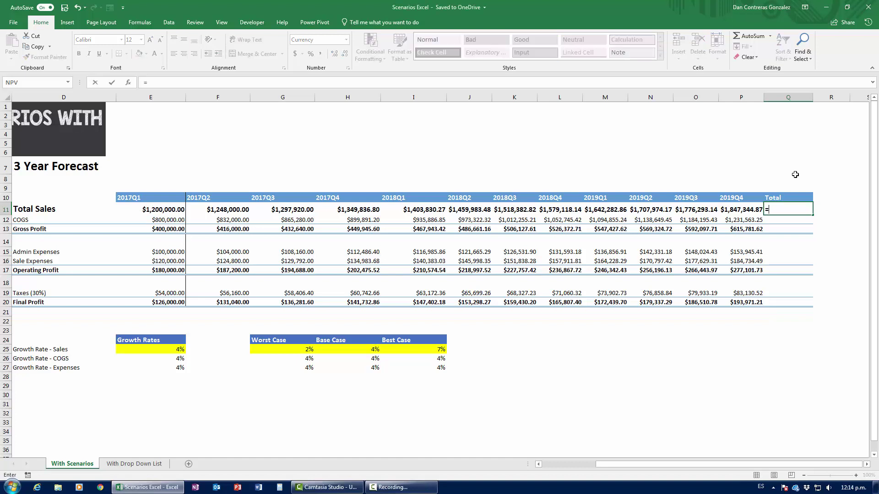
key(Left)
key(Escape)
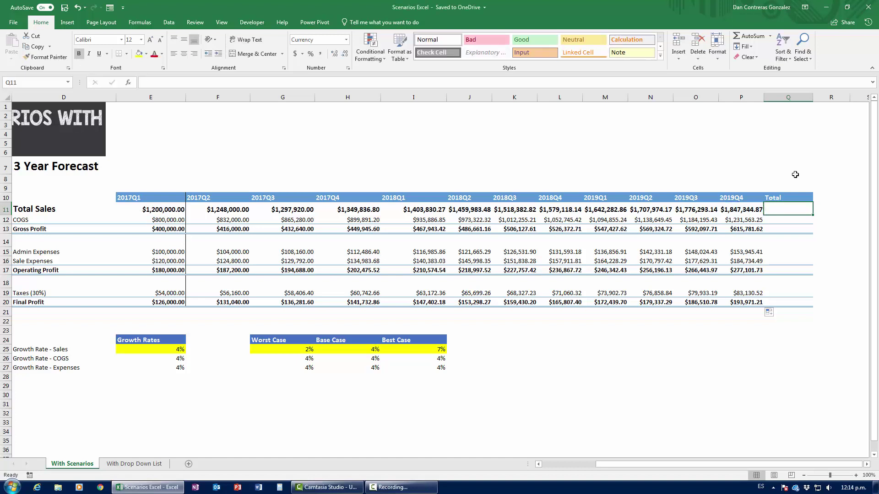
text(=sum)
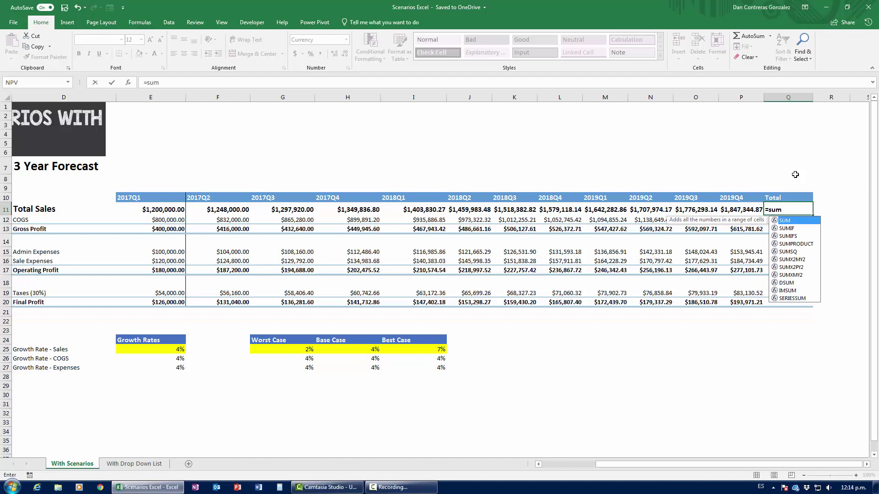
text(()
click(160, 210)
drag(192, 210, 741, 210)
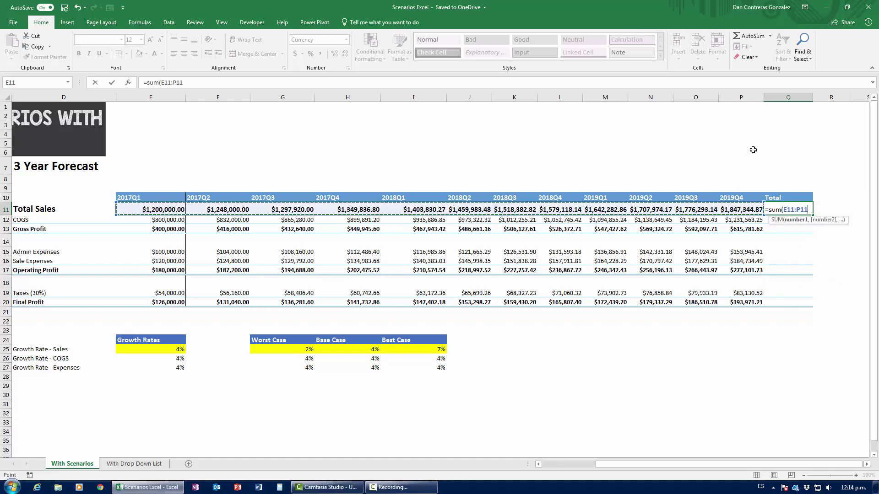
text())
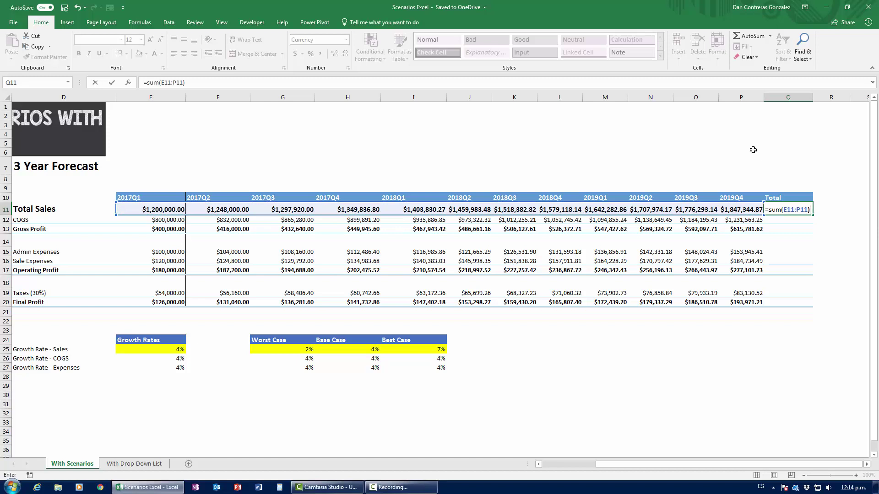
key(Return)
key(Up)
key(Delete)
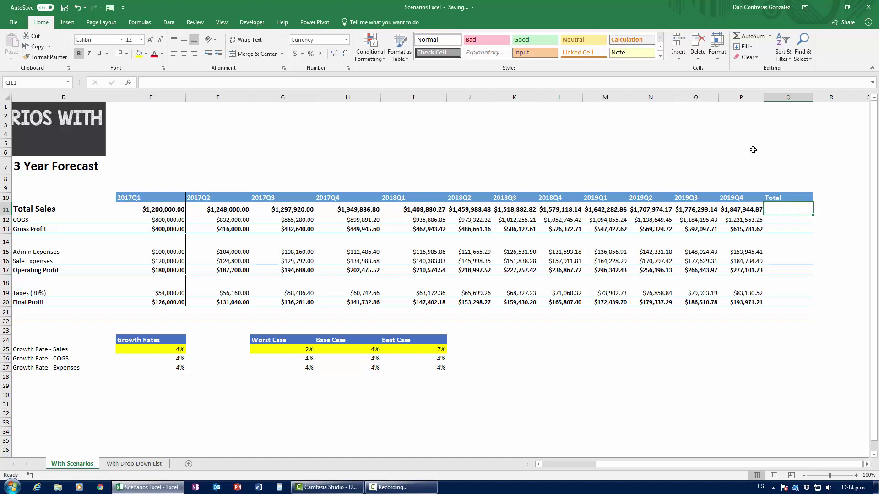
- Insert an AutoSum of E11:P11 in Q11 as the Total Sales total
key(alt+equal)
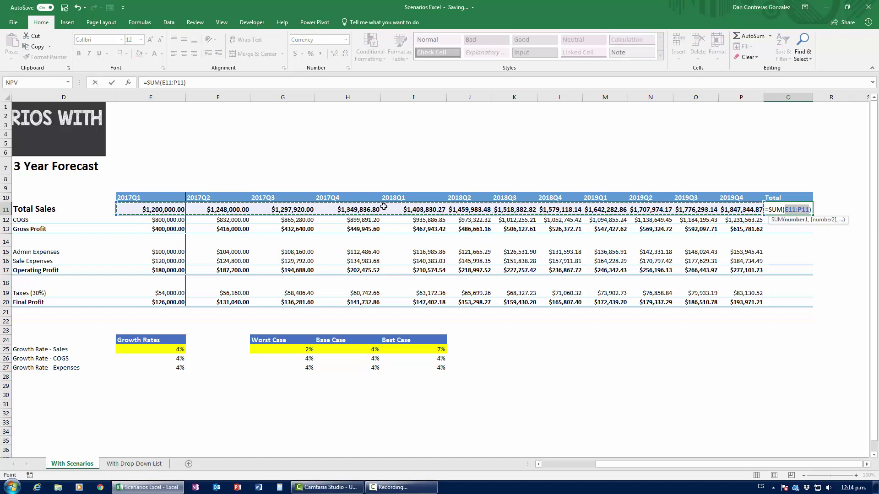
key(ctrl+Return)
- Copy the Q11 total into the Total column cells Q12:Q13, Q15:Q17 and Q19:Q20
key(ctrl+c)
key(Down)
key(shift+Down)
ctrl+drag(782, 256, 782, 303)
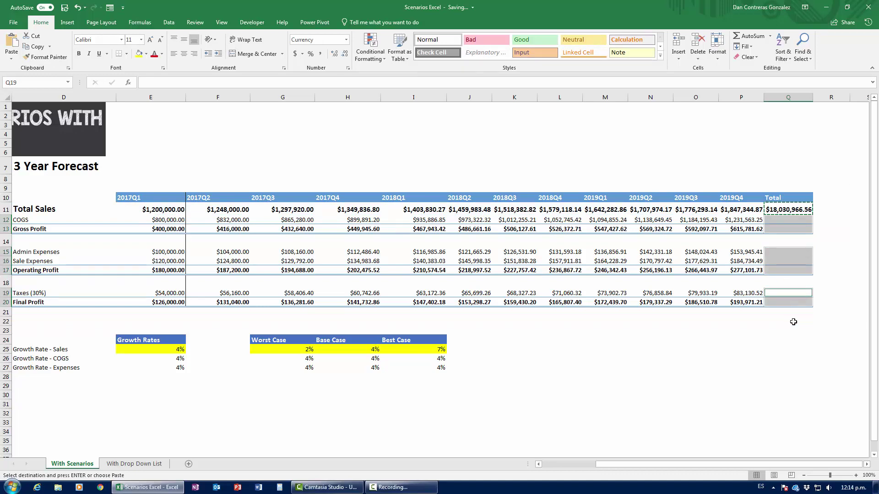
key(ctrl+v)
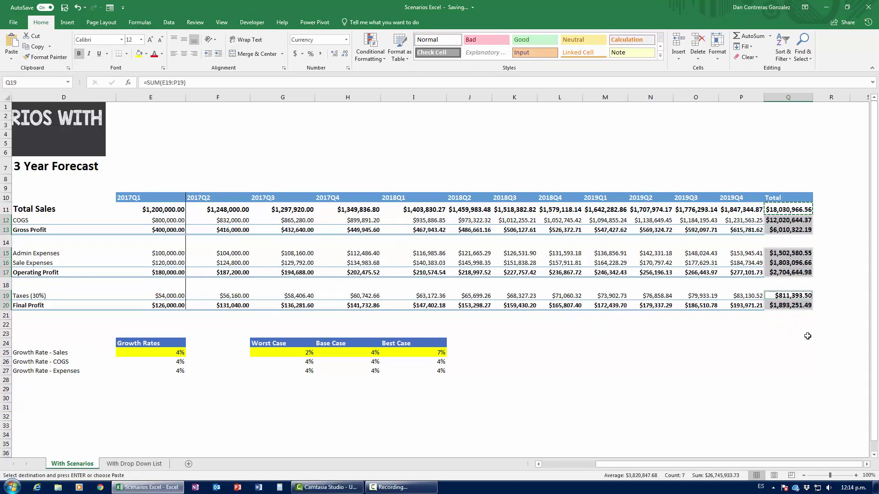
key(Escape)
click(664, 361)
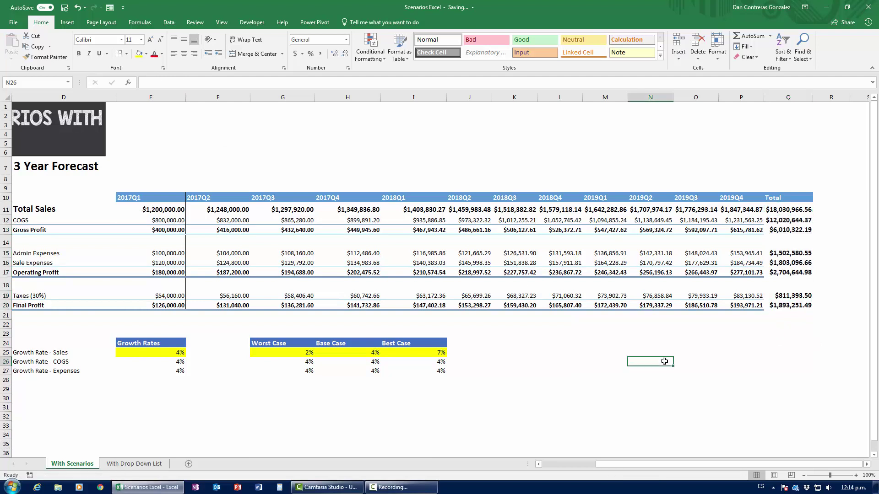
- Undo the full paste and paste only the formulas into the same Total column cells
key(ctrl+z)
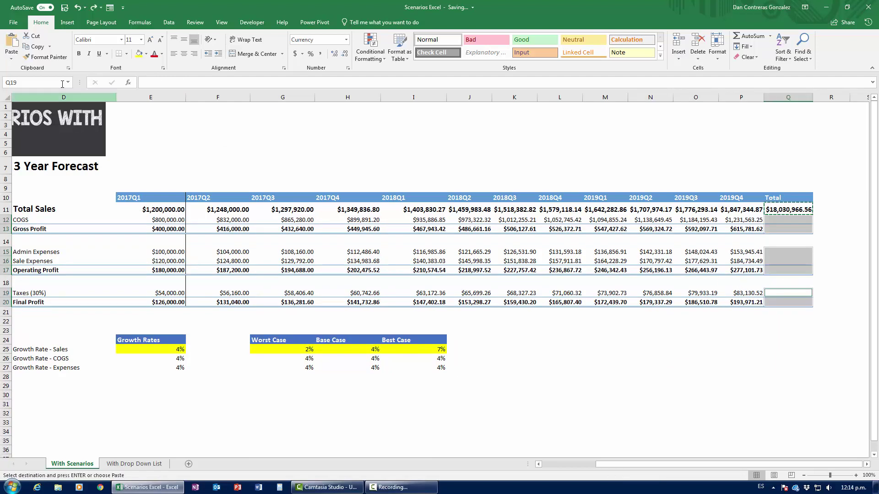
click(12, 58)
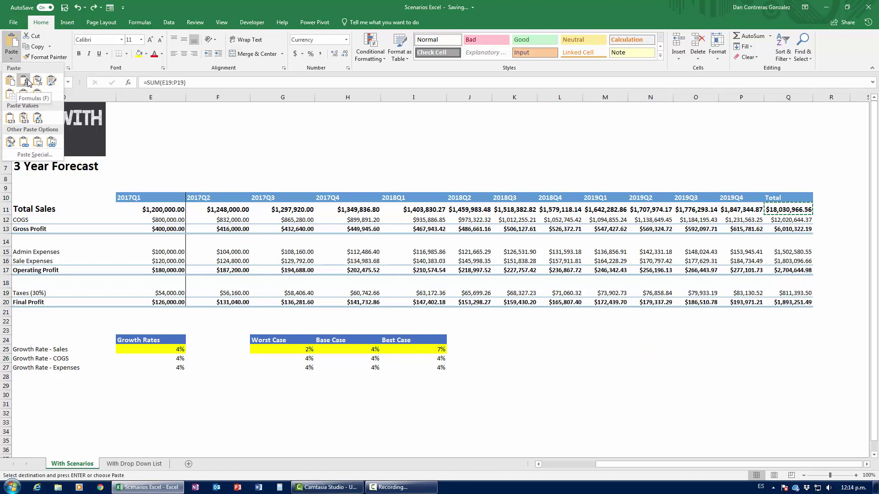
click(27, 83)
click(614, 358)
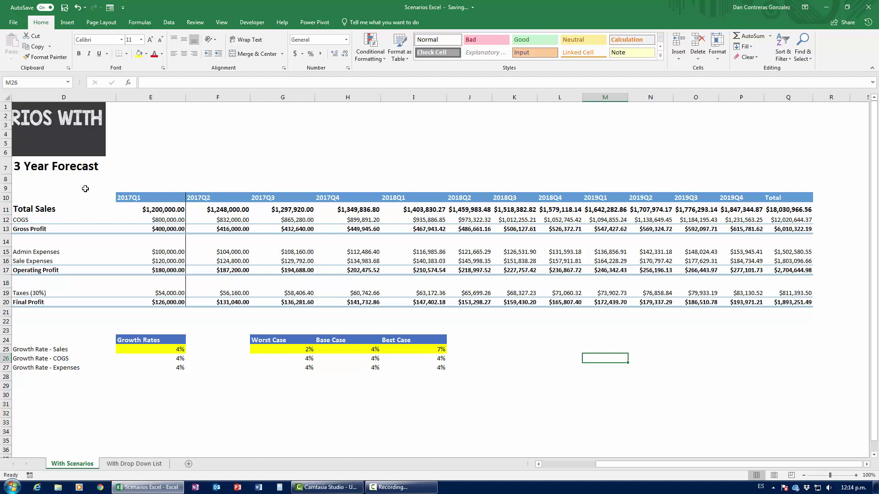
click(799, 302)
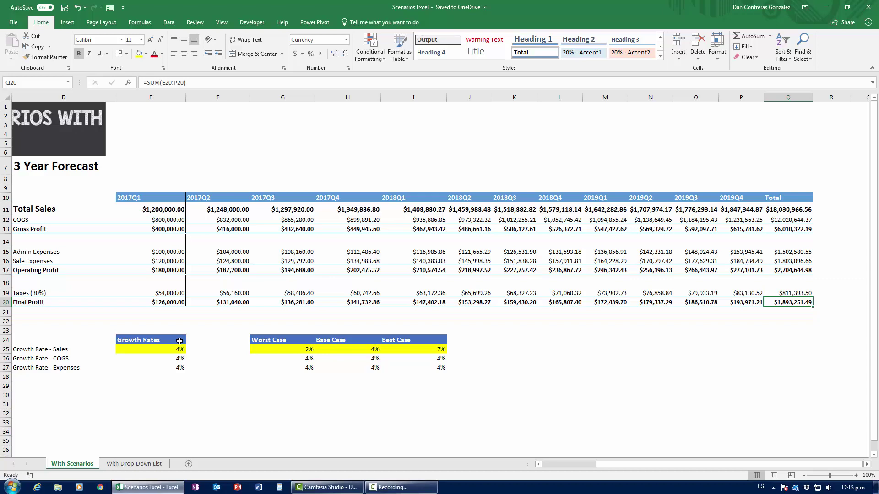
click(550, 465)
drag(550, 465, 597, 464)
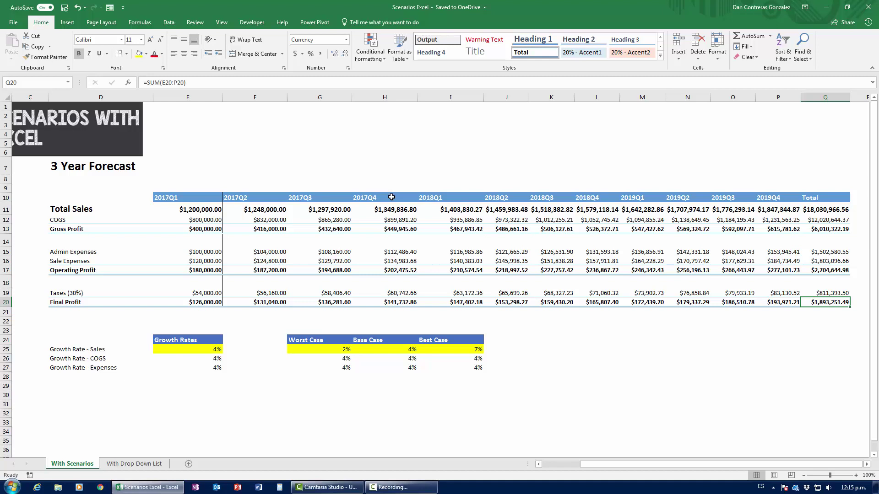
drag(265, 211, 825, 299)
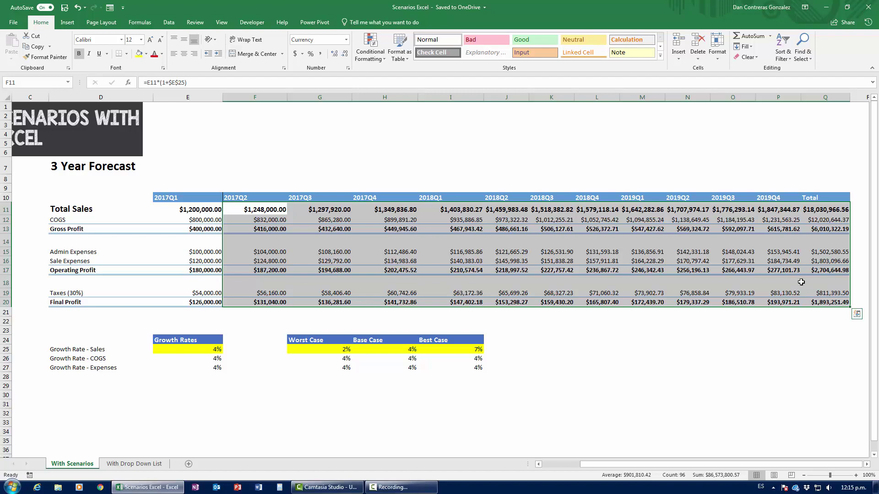
click(830, 300)
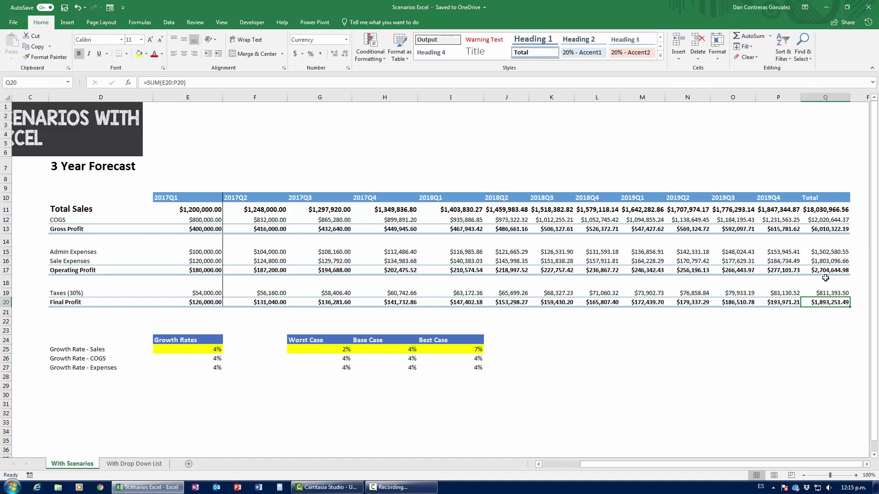
drag(277, 211, 838, 303)
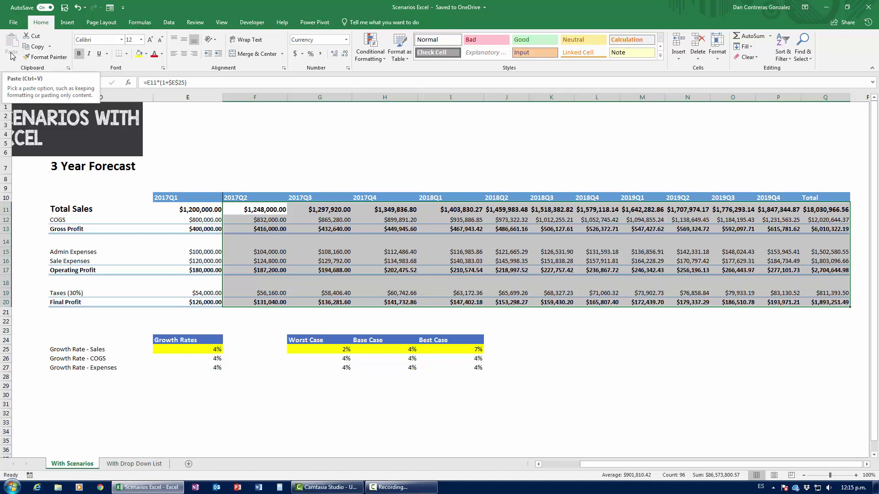
- Select the sales growth rate cell E25, open the Scenario Manager and move its dialog clear of the growth rate tables
click(189, 347)
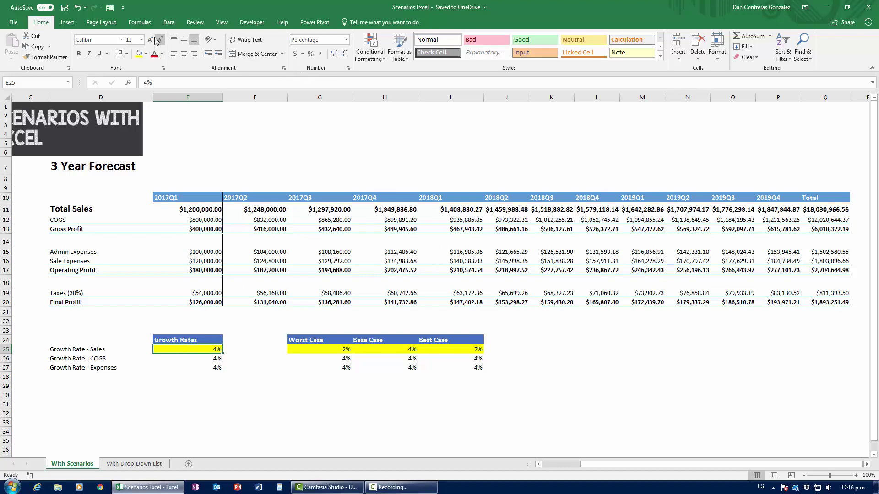
click(169, 24)
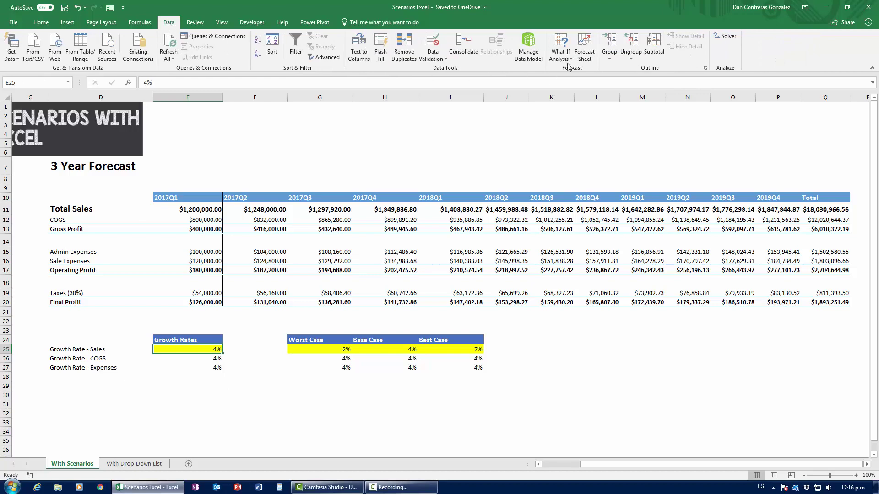
click(563, 57)
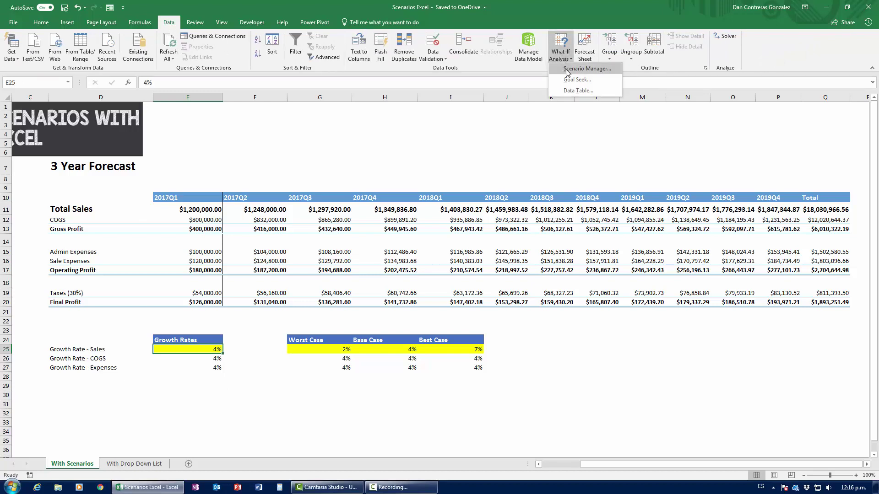
click(586, 69)
drag(229, 171, 478, 355)
click(540, 389)
click(540, 388)
click(540, 389)
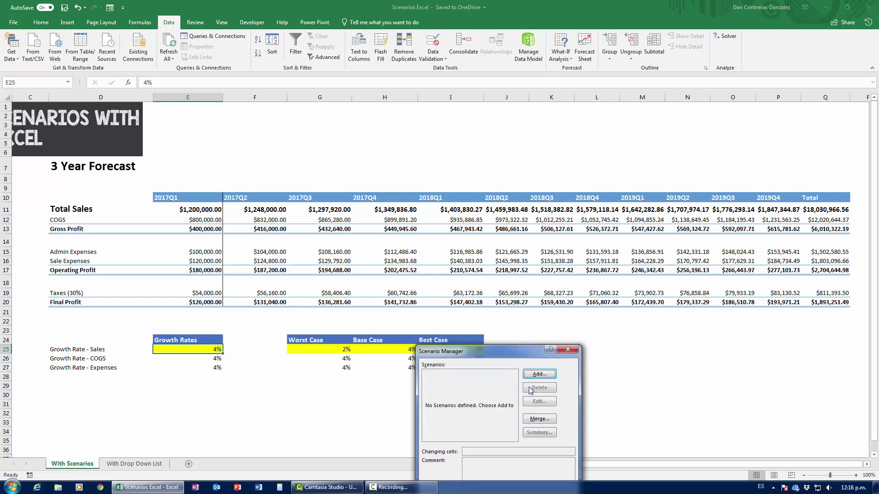
drag(481, 351, 414, 149)
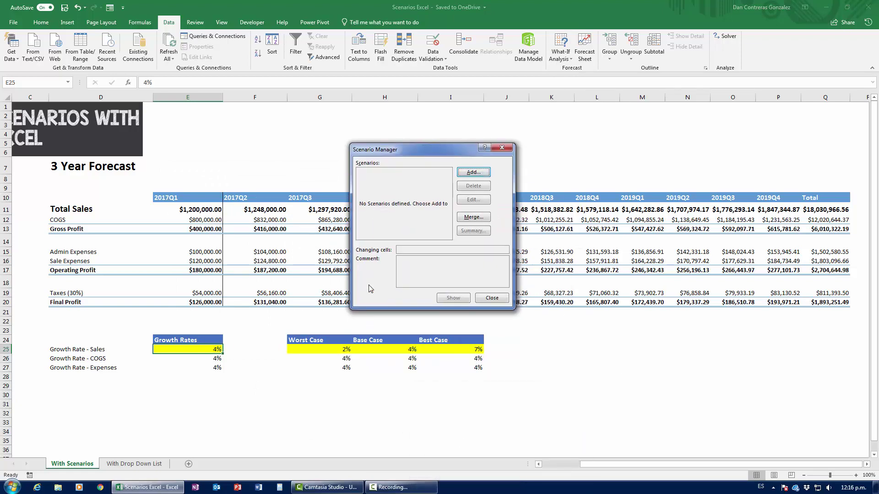
- Start a new scenario named Worst with the sales growth rate cell E25 as its changing cell
click(465, 172)
drag(379, 163, 341, 278)
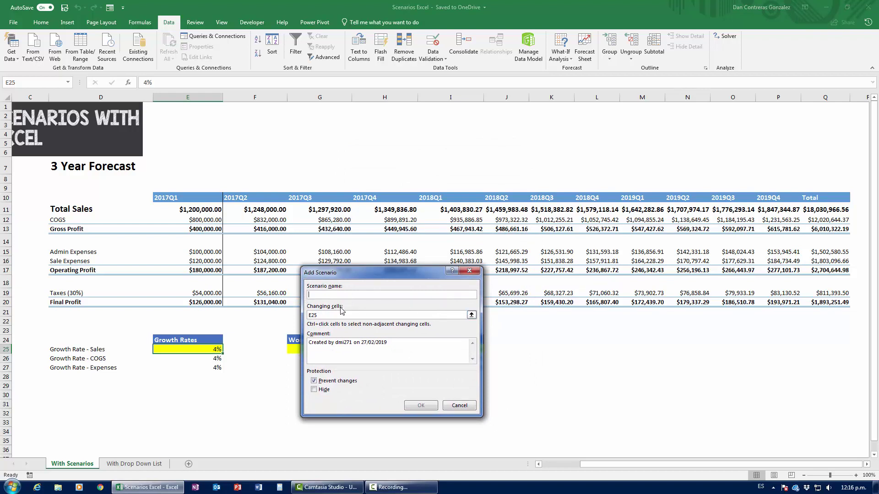
text(W)
click(306, 316)
key(Delete)
key(Delete)
key(Delete)
click(164, 351)
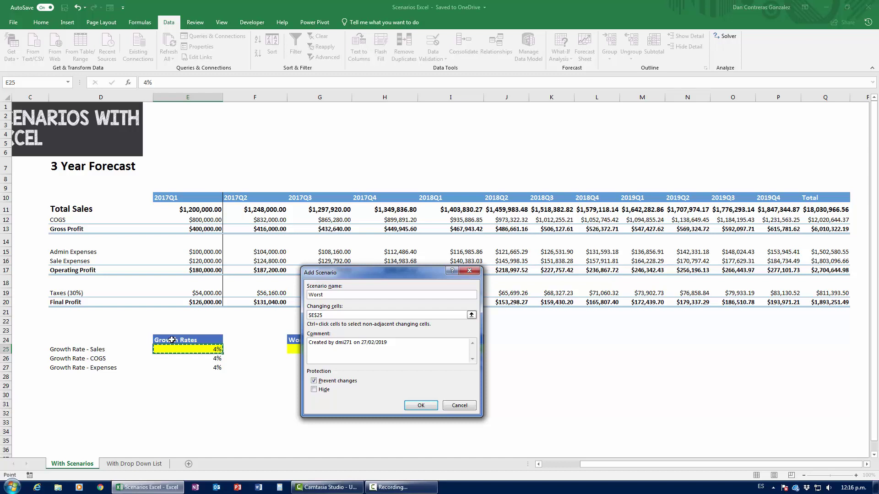
- Replace the Worst scenario's comment with "THis asssumes the s*it hits the fan" and set its E25 value to .02
key(Tab)
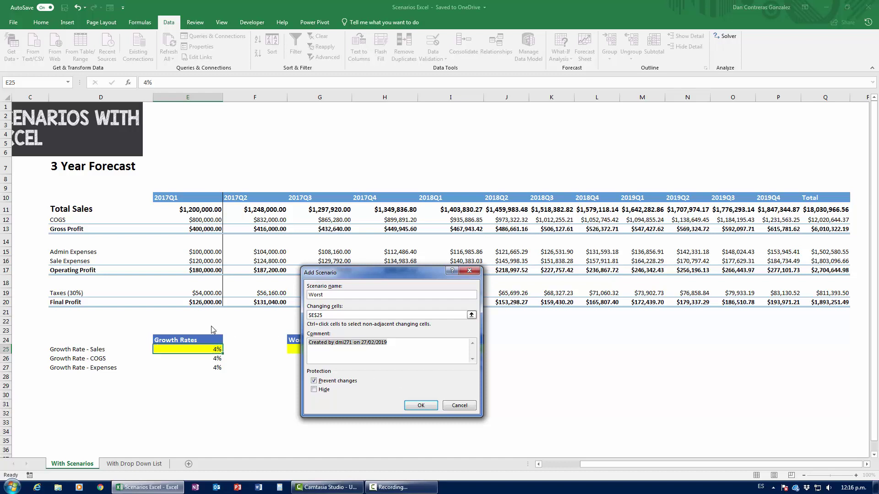
key(Delete)
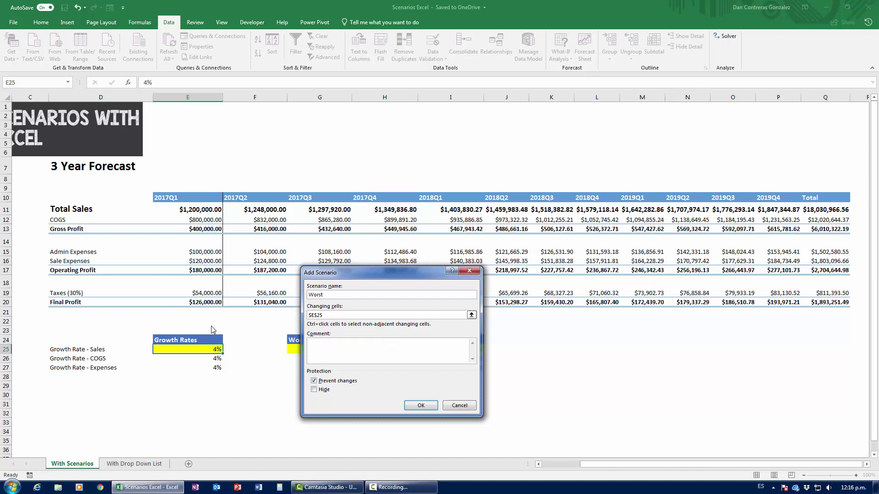
text(THis asssumes the s*it hits the fan)
click(421, 405)
drag(369, 324, 346, 374)
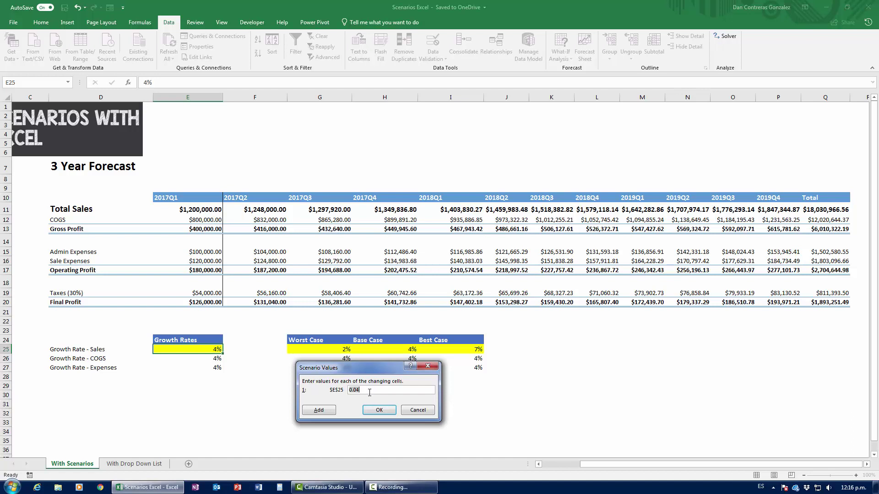
text(.0)
drag(357, 371, 340, 377)
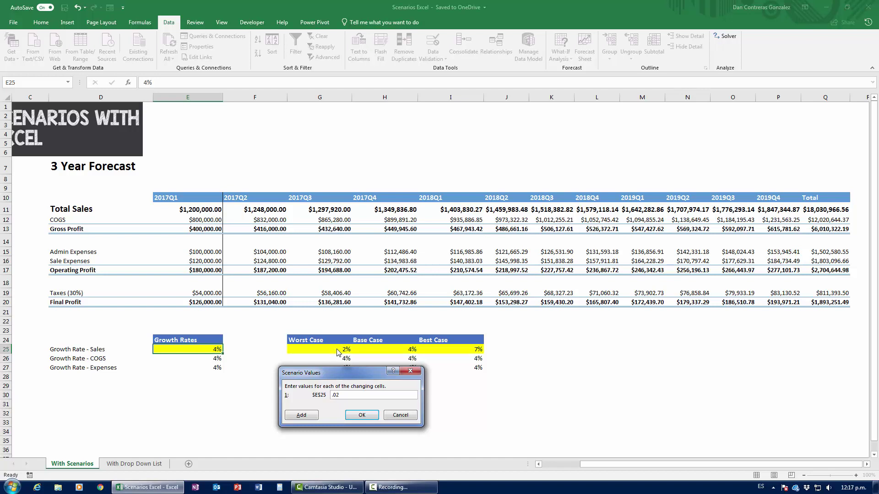
click(362, 415)
- Add a scenario named Base for cell E25 with the comment "This assumes normalcy" and the value 0.04
drag(333, 310, 544, 254)
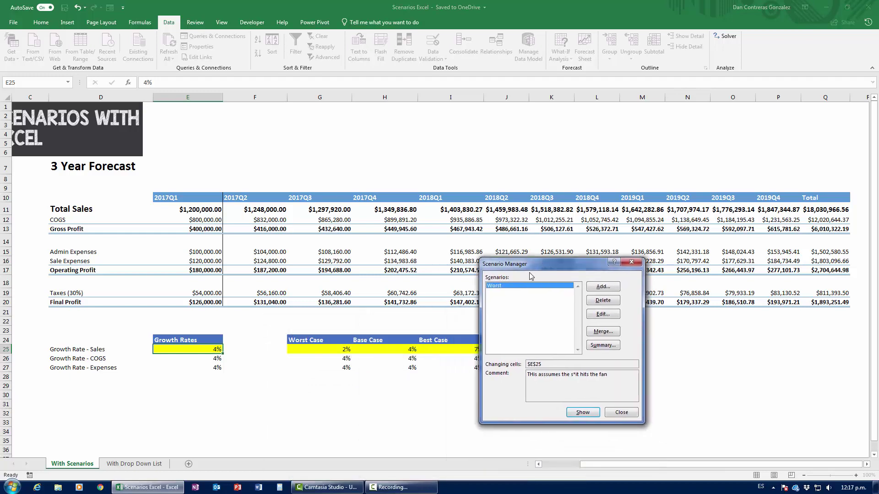
click(605, 287)
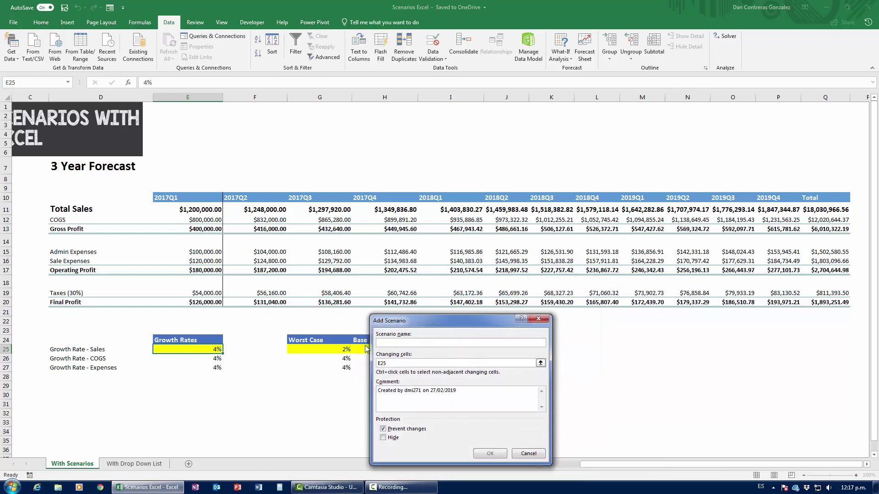
text(Base)
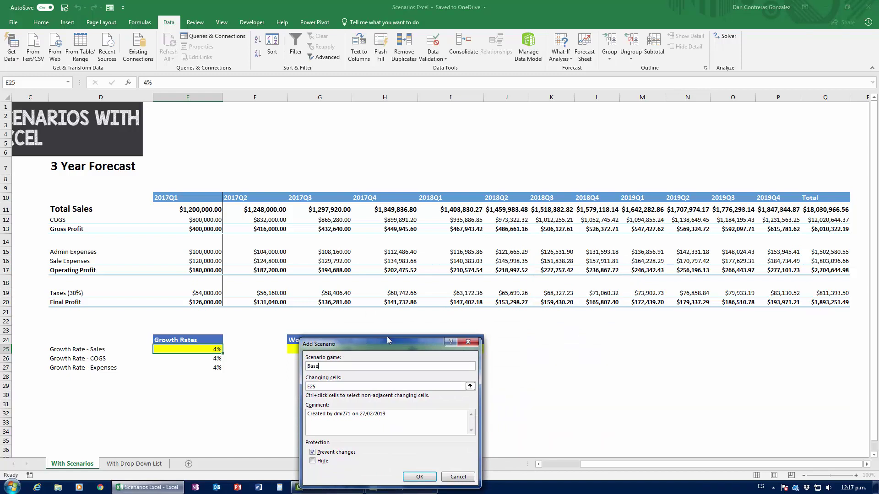
drag(618, 344, 494, 337)
text(This assumes normalcy)
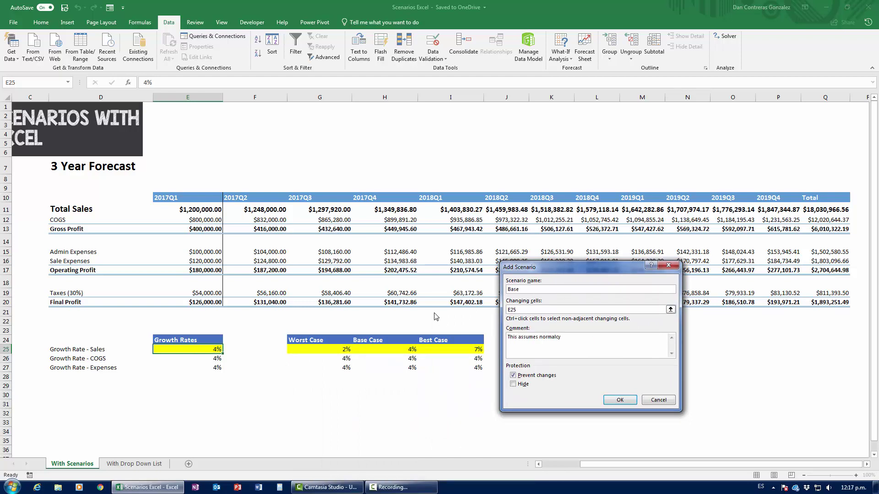
click(614, 400)
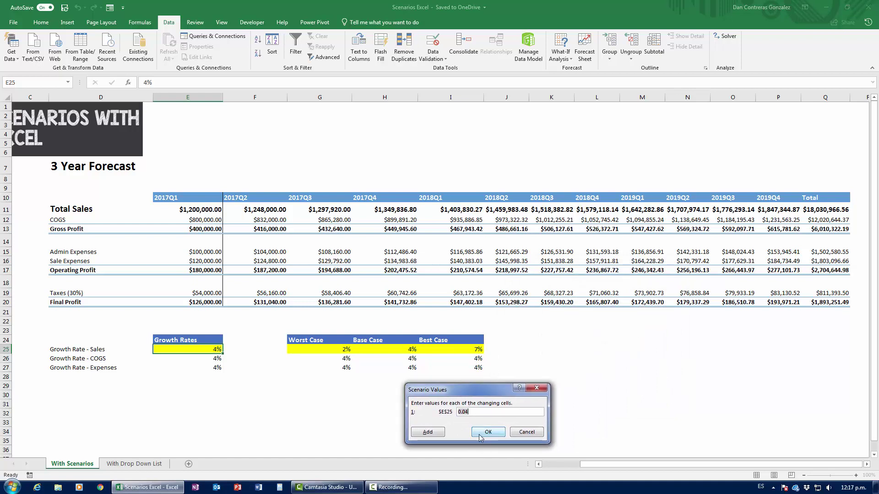
click(480, 437)
- Add a scenario named Best for cell E25 with the comment "This assumes it's all rainbows and unicorns and bliss"
click(520, 341)
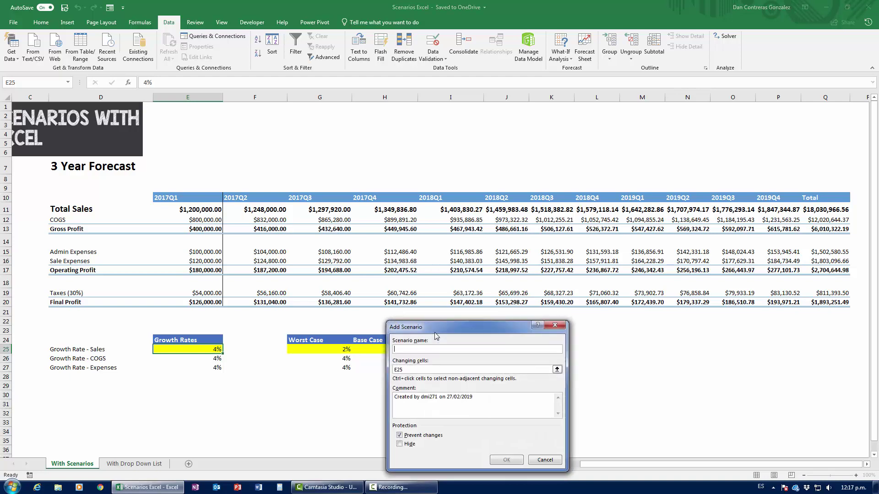
text(Best)
key(Tab)
key(Tab)
key(Delete)
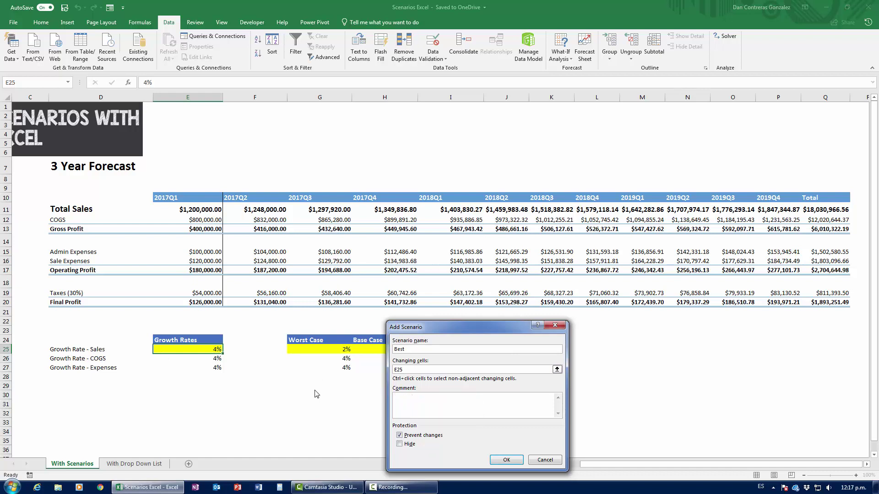
text(This assumes it'sall)
key(BackSpace)
key(BackSpace)
key(BackSpace)
text(all rainbows and unicorns and bliss)
click(441, 311)
- Set the Best scenario's E25 value to .07 and save the scenario
drag(489, 307, 560, 347)
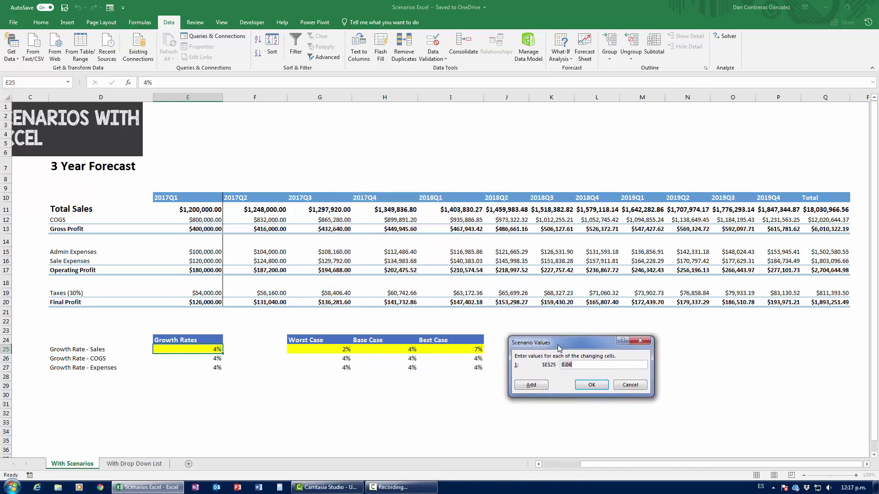
text(.07)
click(583, 388)
- Move the Scenario Manager clear of the growth rates and totals and show the Worst, Base and Best scenarios in turn
drag(552, 291, 177, 105)
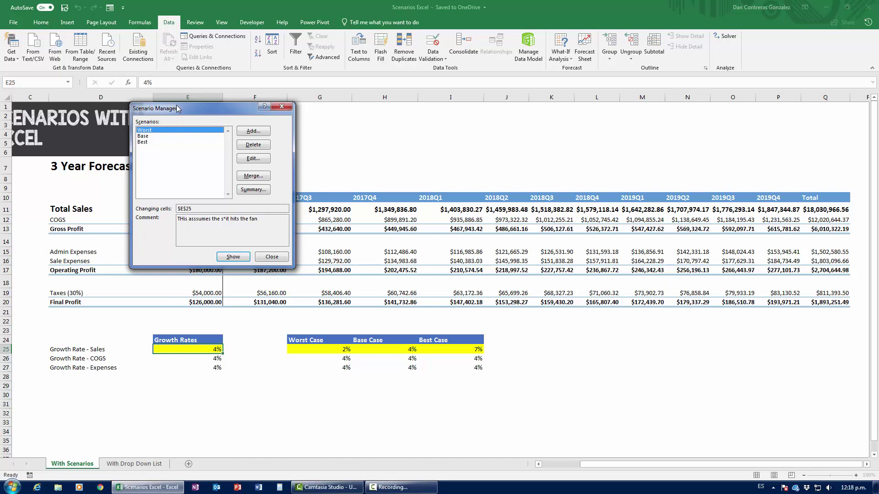
drag(177, 105, 155, 110)
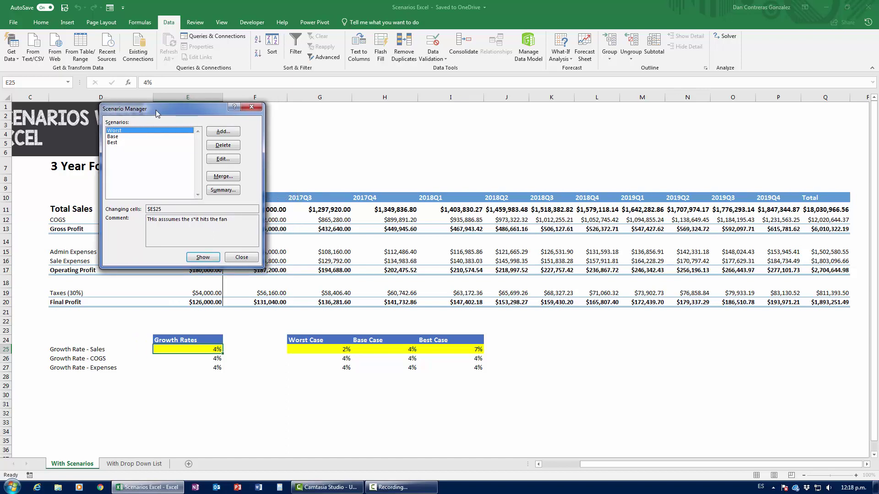
click(197, 261)
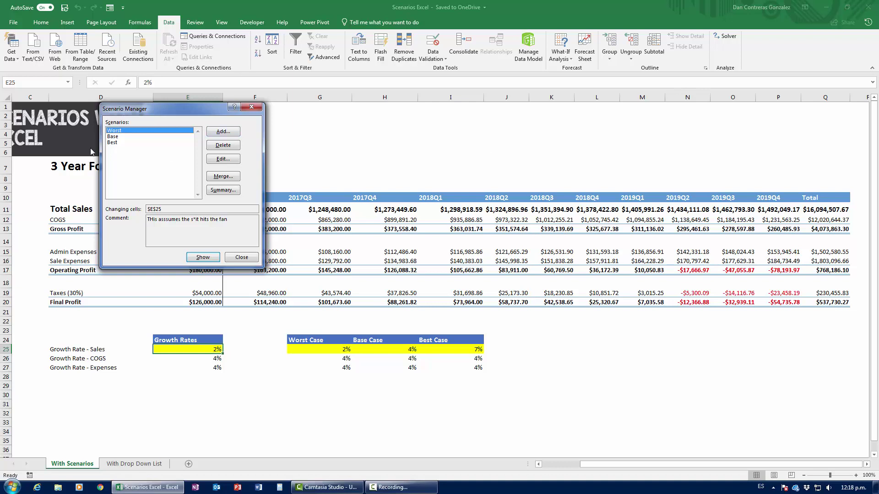
click(115, 137)
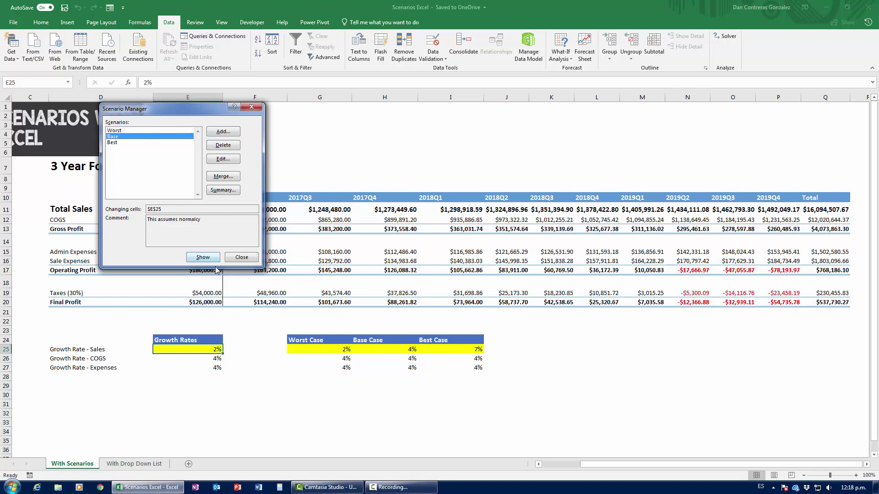
click(207, 259)
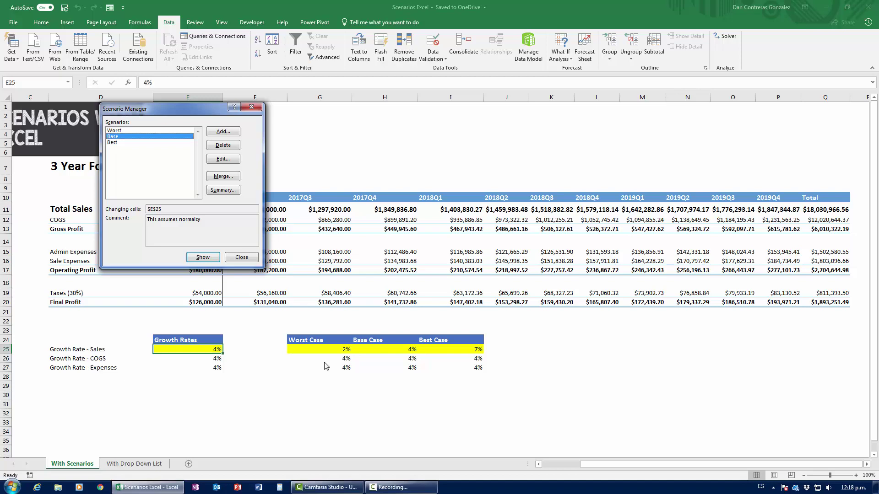
click(127, 143)
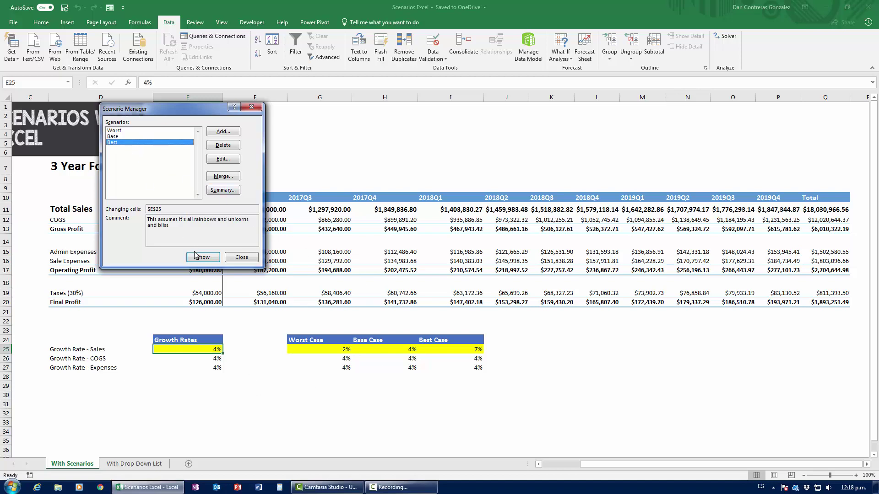
click(202, 257)
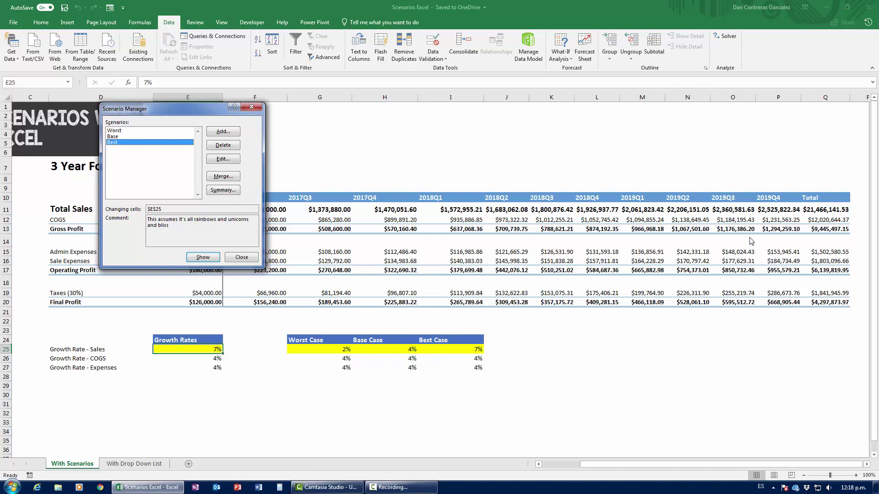
click(120, 131)
click(120, 142)
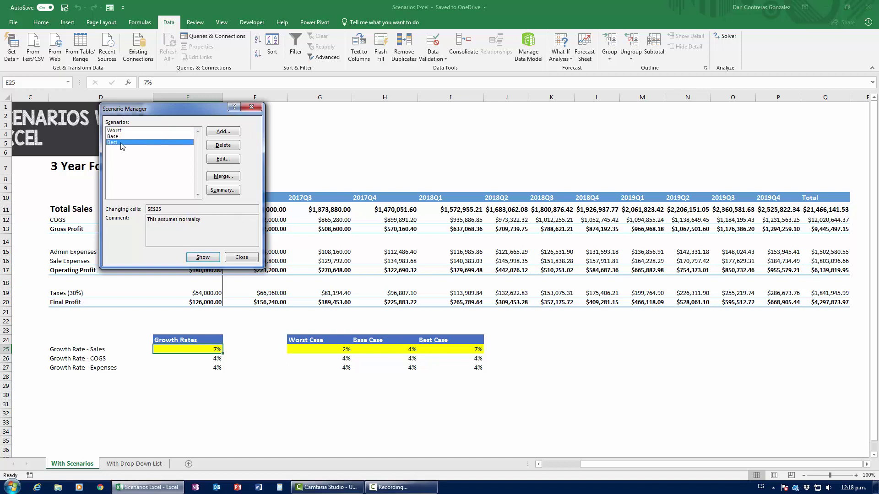
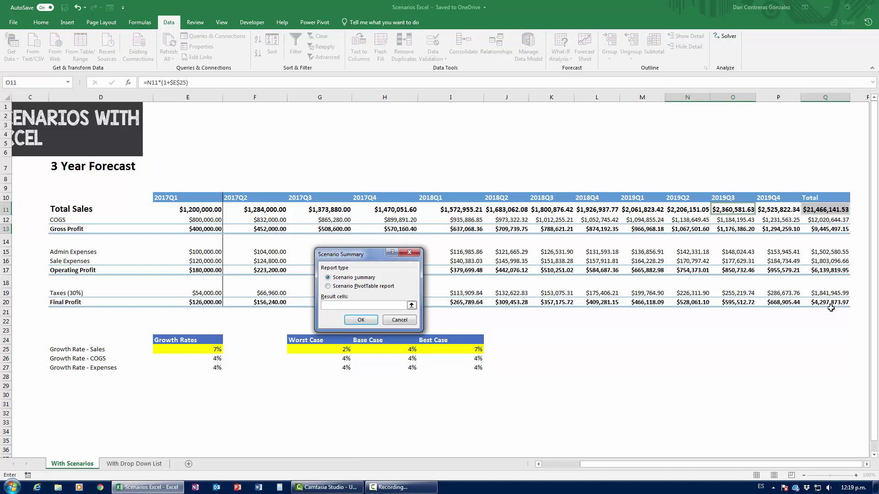
- Create a Scenario summary report with the total Final Profit cell Q20 as result cell and check its Worst, Base and Best results
click(826, 303)
click(359, 324)
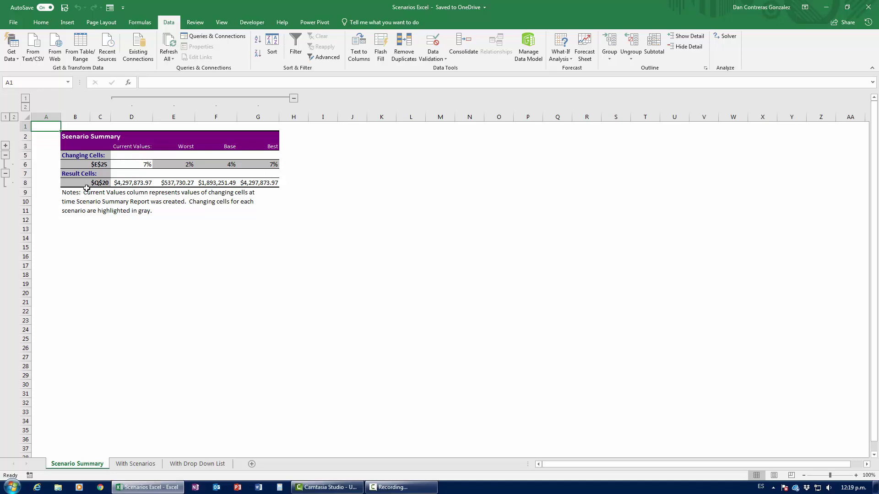
click(172, 183)
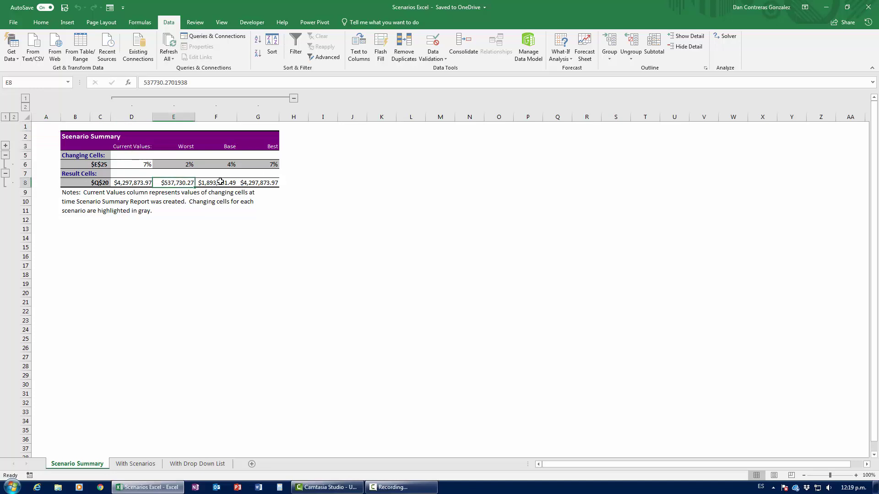
click(220, 182)
click(275, 185)
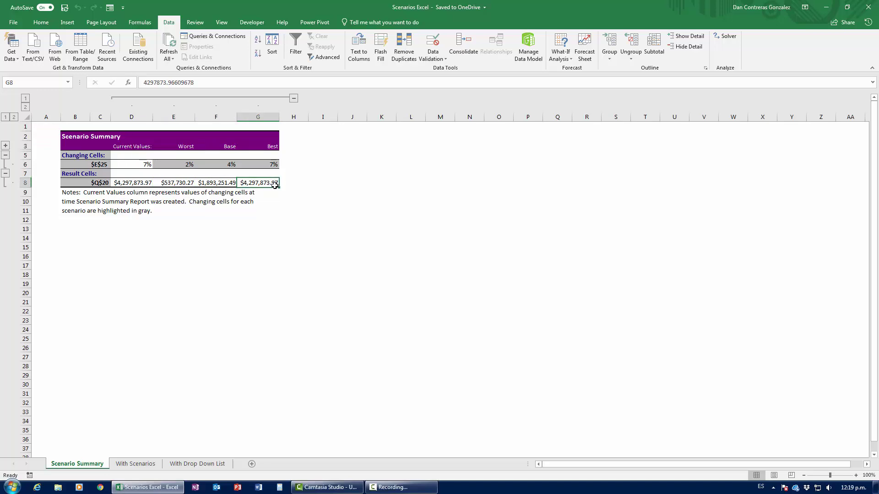
- Return to the With Scenarios sheet and set the sales growth rate in E25 to 9%
click(150, 463)
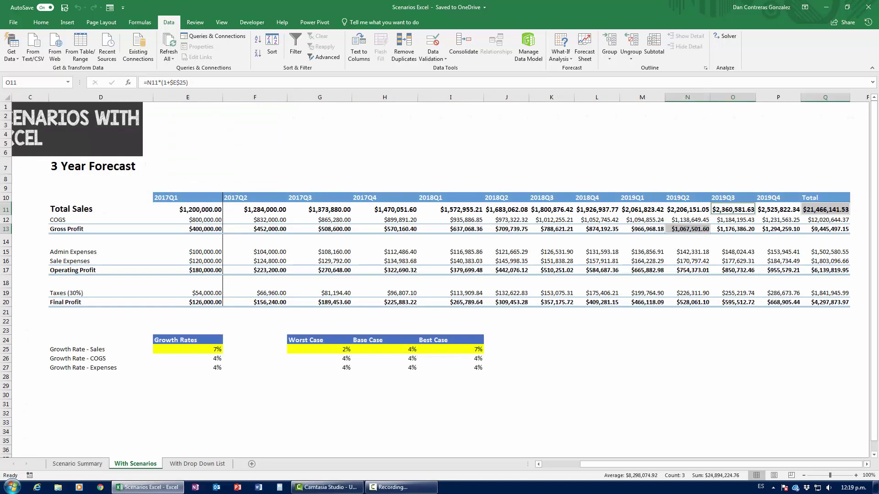
click(680, 317)
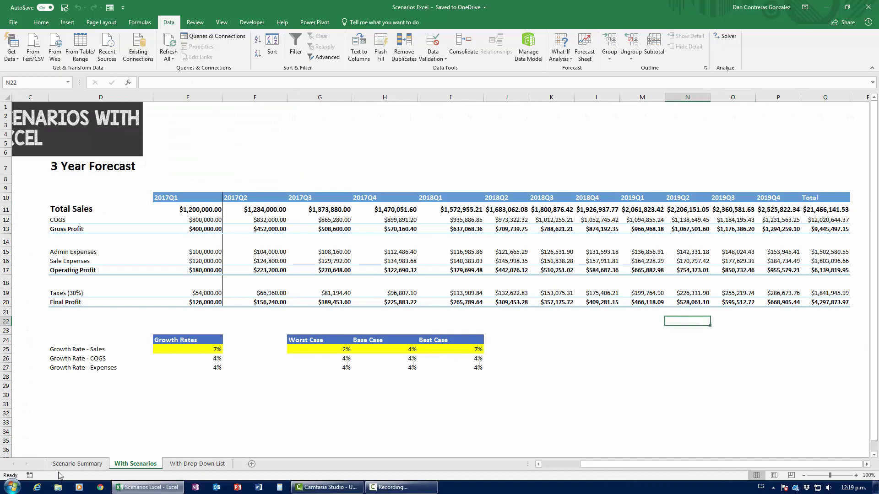
click(567, 465)
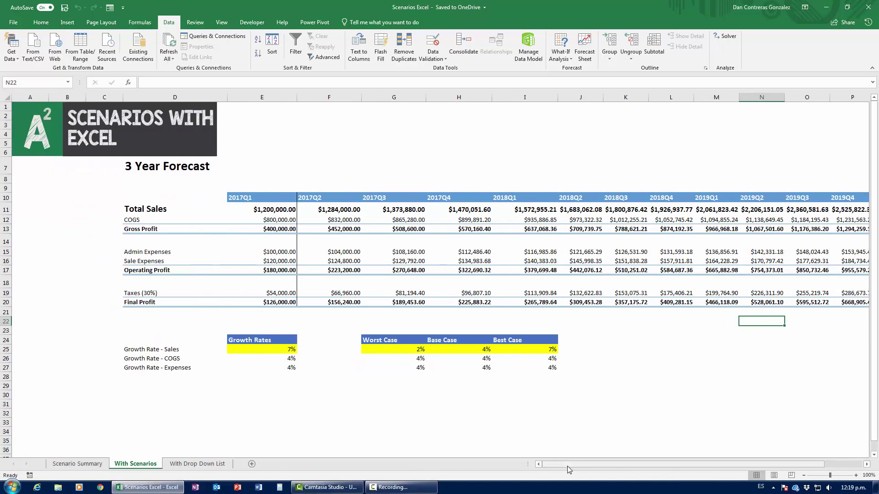
click(250, 350)
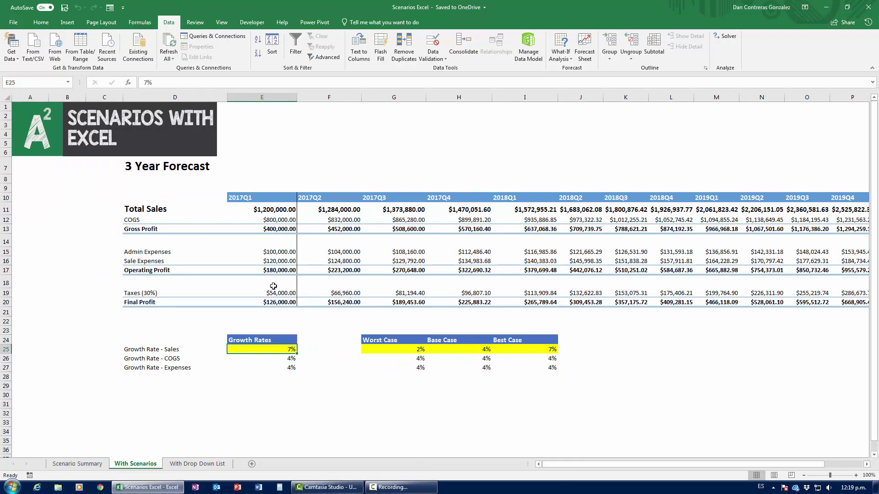
text(9)
key(Return)
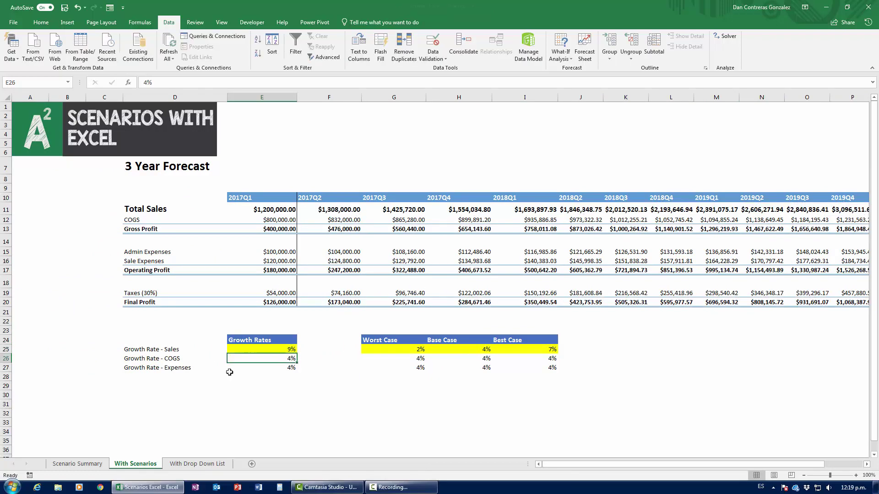
- Compare the Scenario Summary sheet with the forecast's Total column and examine the changing cell label in C6 of the summary
click(77, 464)
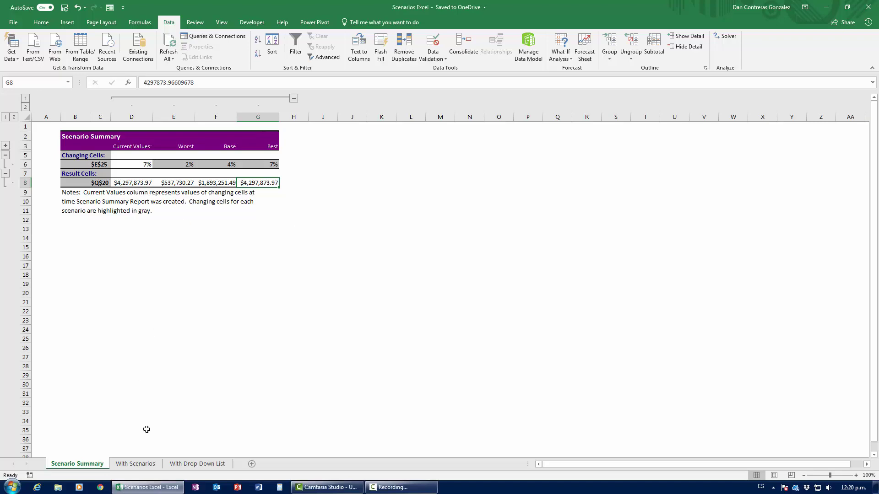
click(145, 464)
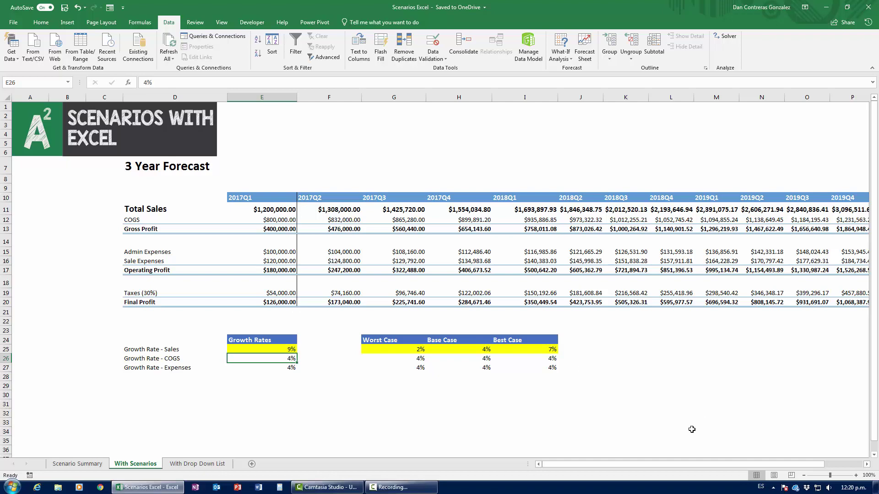
drag(622, 464, 660, 464)
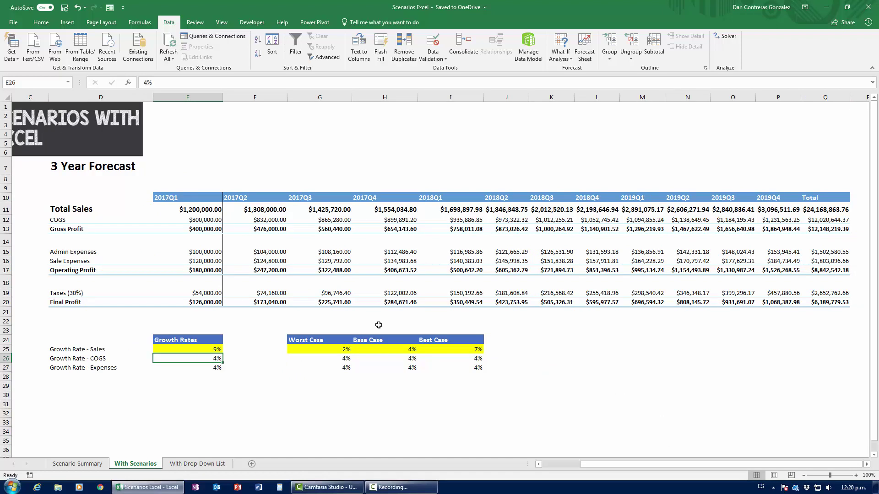
click(82, 464)
click(87, 164)
click(108, 165)
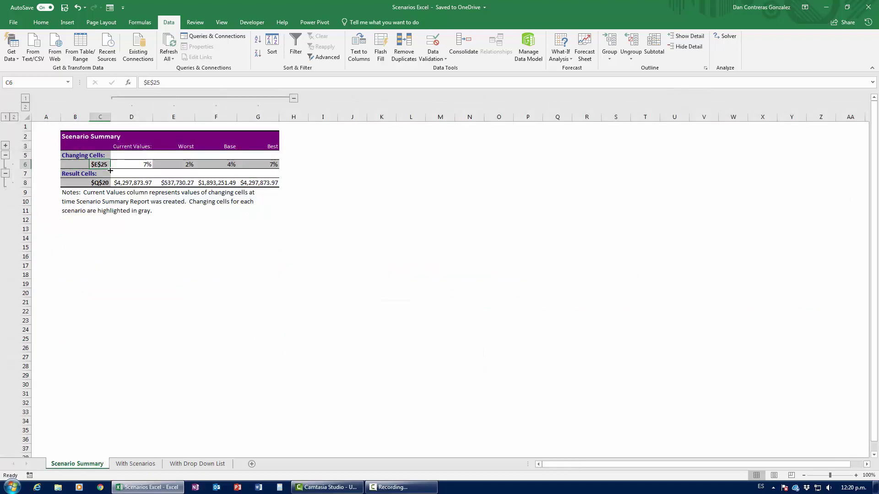
- Check the result cell label in C8 of the summary and name cell E25 on With Scenarios GrowthRate
click(103, 183)
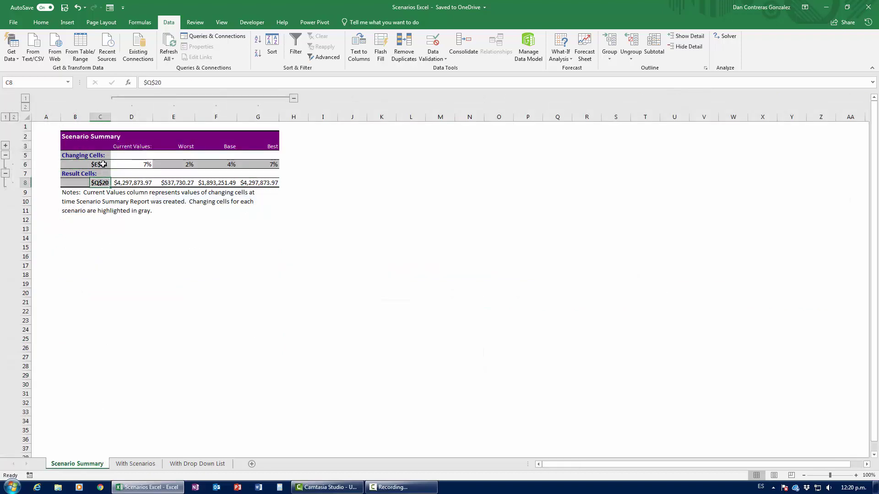
click(147, 464)
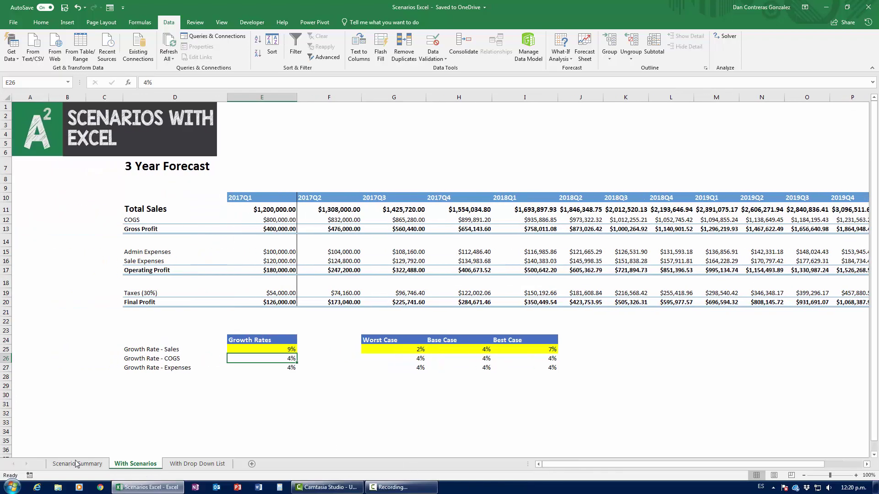
click(250, 351)
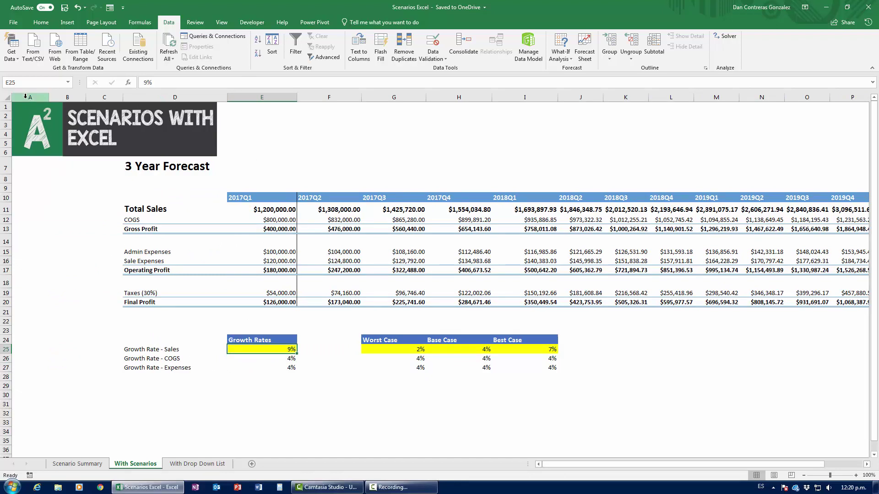
click(25, 84)
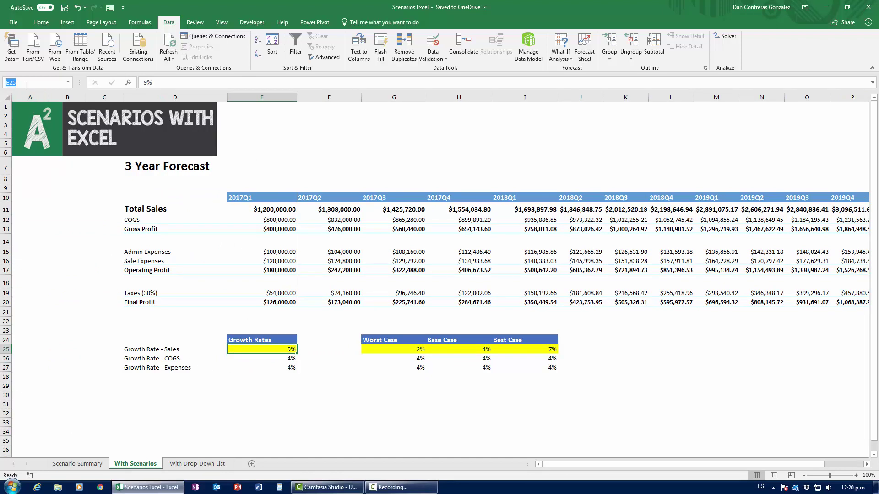
text(GrowthRate)
key(Return)
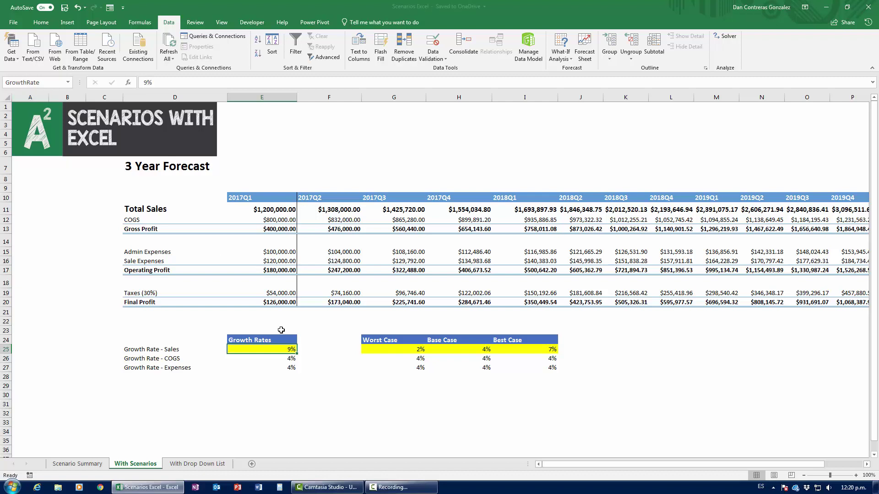
- Name the total Final Profit cell Q20 FinalProfit
drag(588, 465, 648, 467)
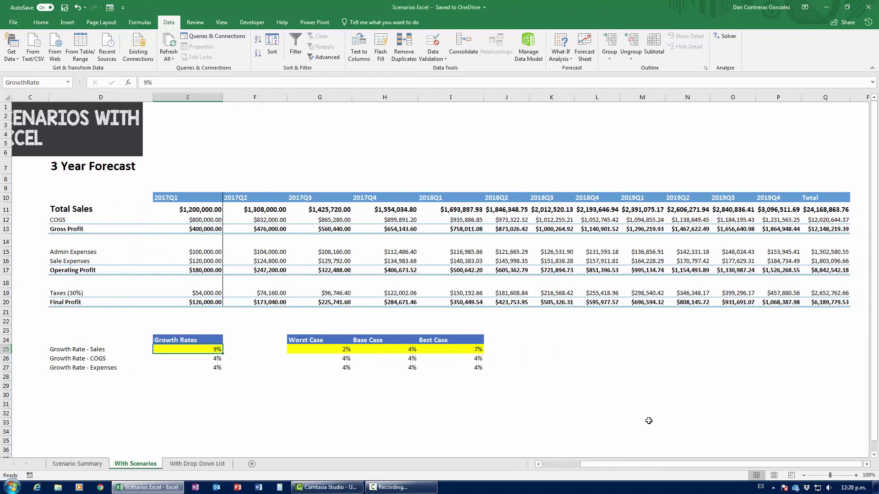
click(827, 303)
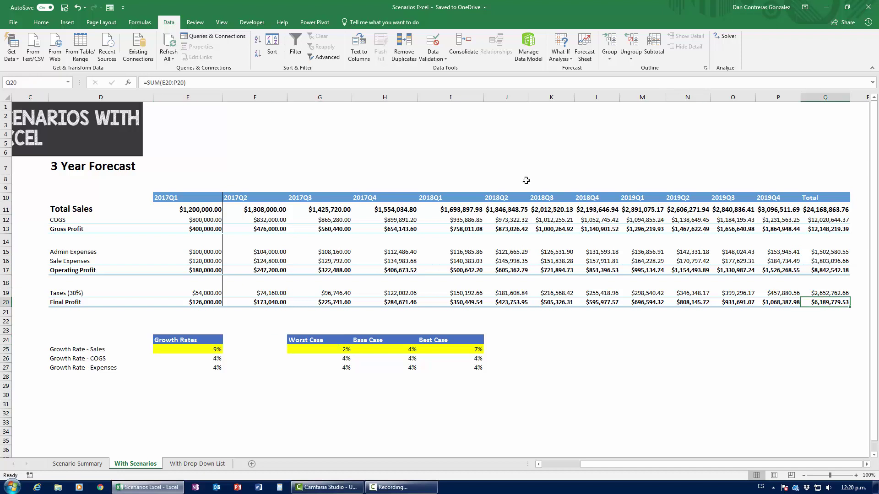
click(41, 81)
text(T)
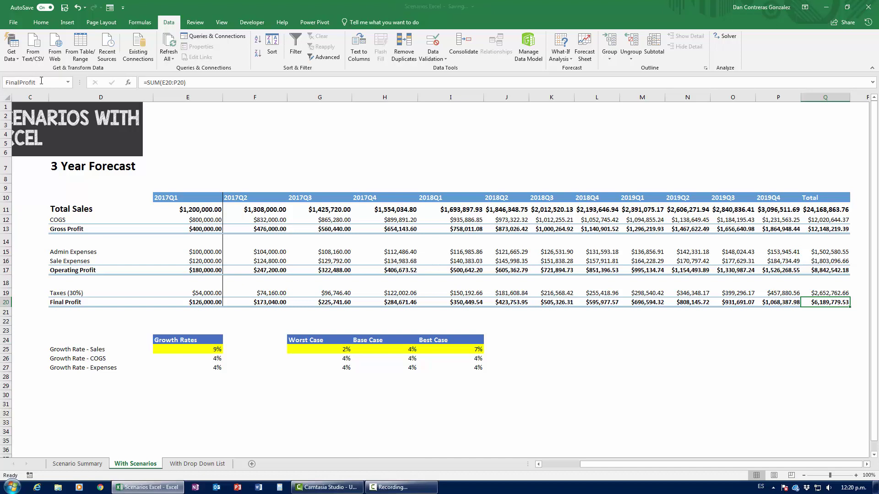
click(221, 271)
- Create a new Scenario summary report from the With Scenarios sheet with Q20 as the result cell
click(91, 464)
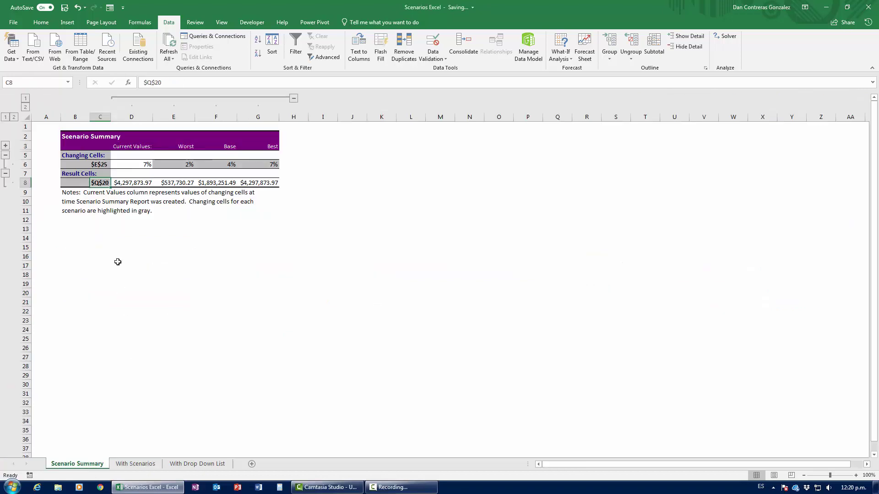
click(135, 464)
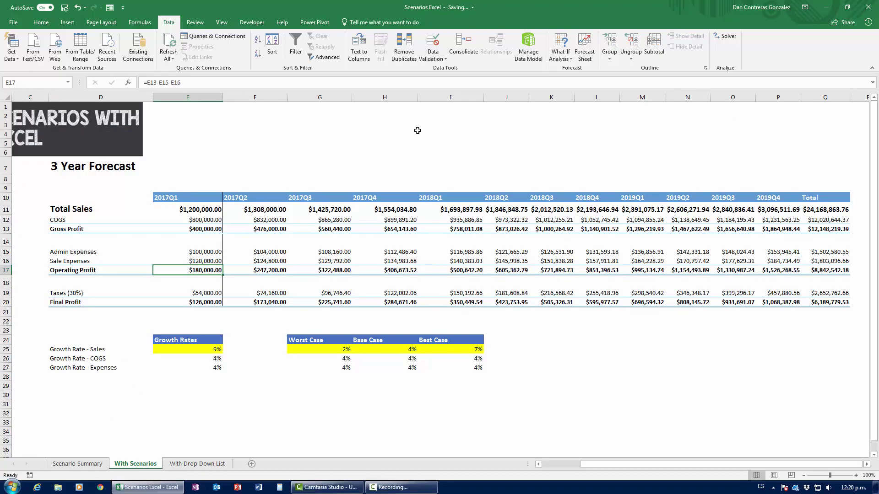
click(561, 54)
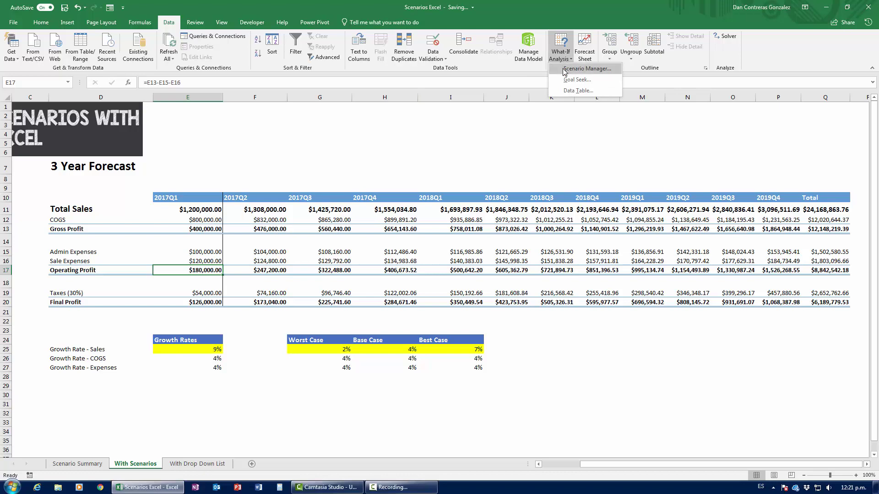
click(565, 72)
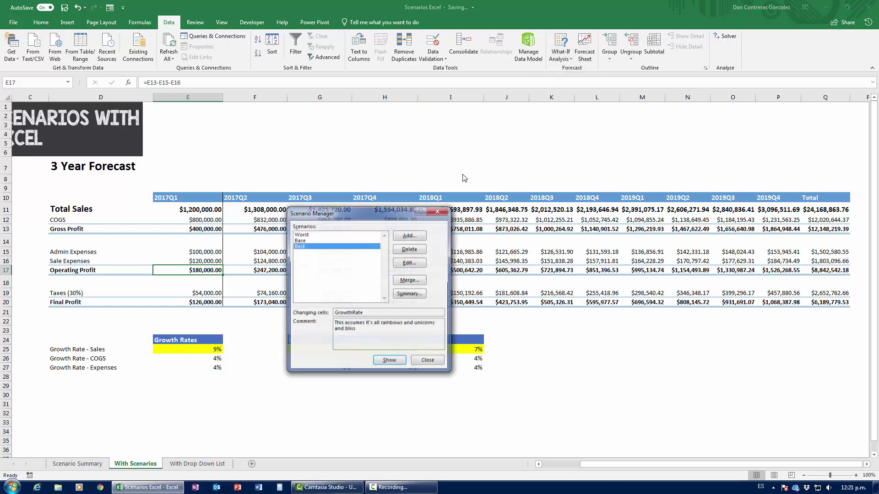
click(409, 299)
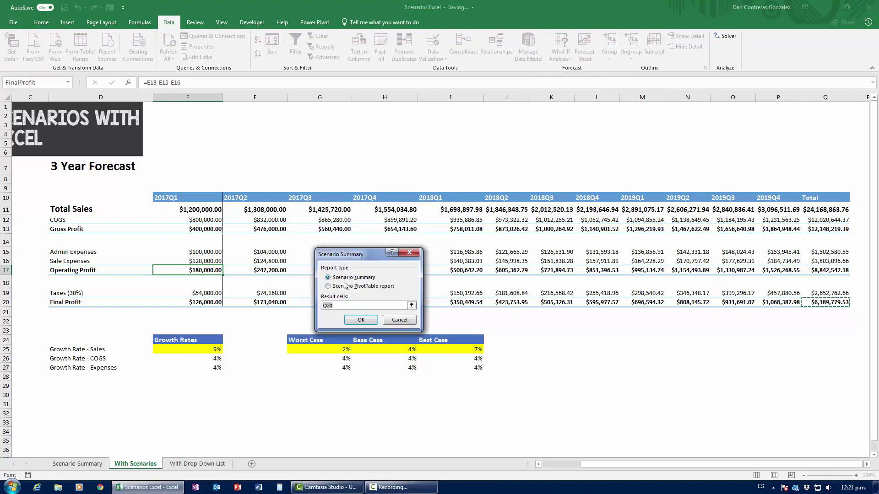
click(358, 323)
click(359, 322)
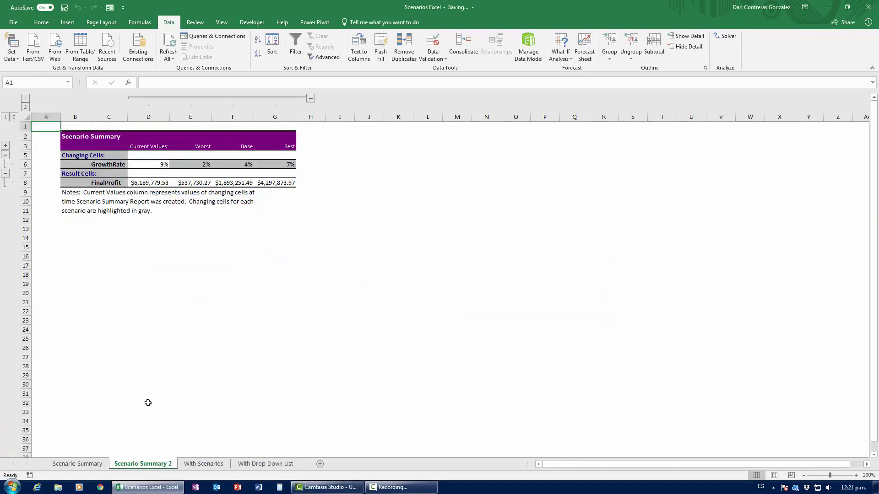
- Compare the changing and result cell labels on Scenario Summary 2 with those on the first Scenario Summary sheet
click(107, 182)
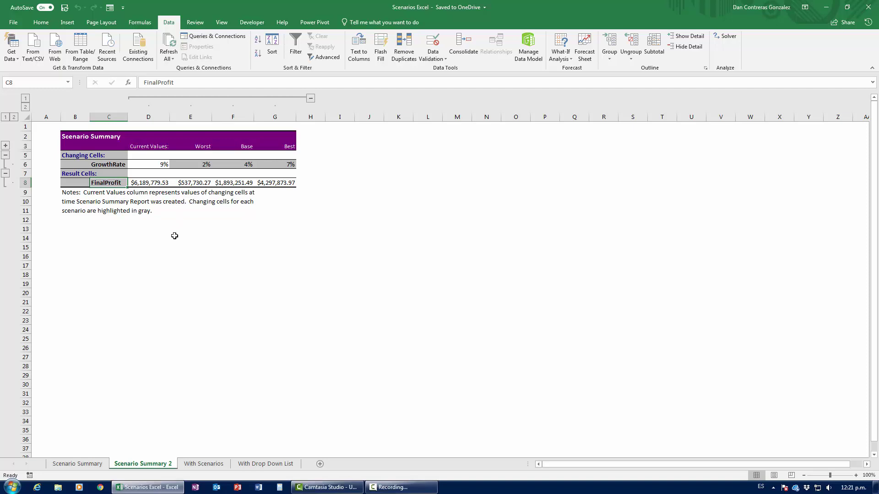
click(78, 463)
click(143, 464)
click(77, 464)
click(100, 164)
click(101, 182)
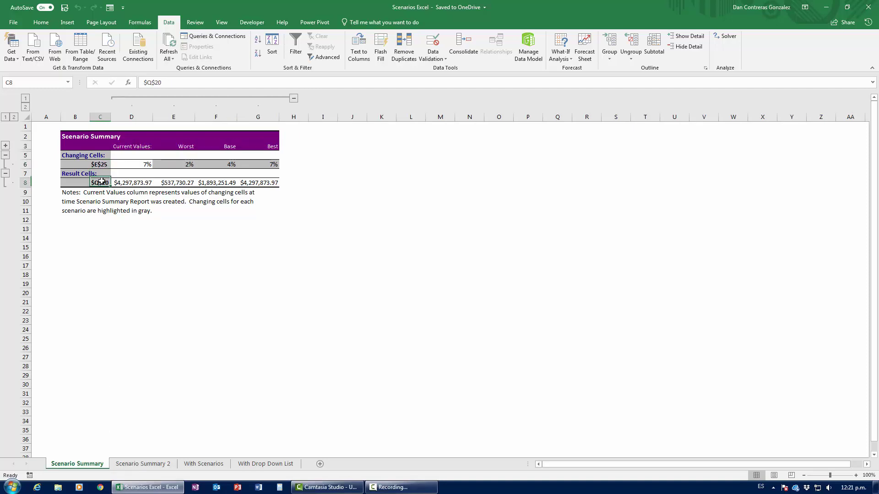
click(143, 464)
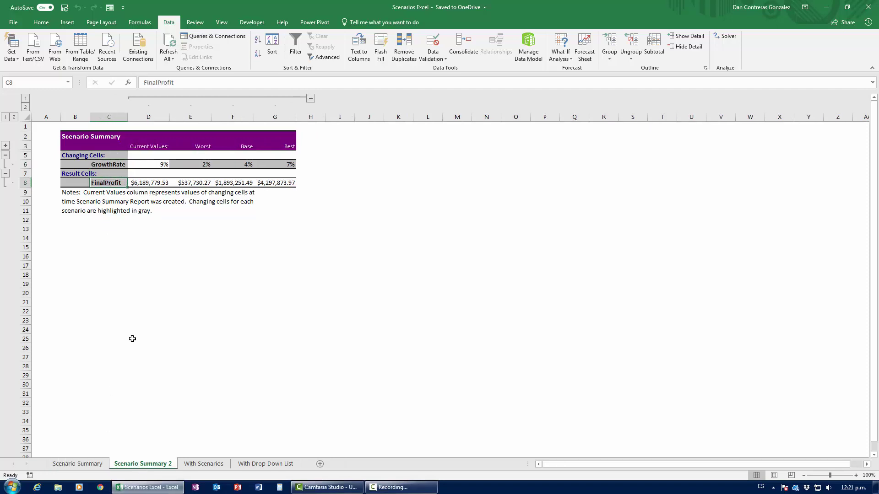
- Compare the completed forecast on With Scenarios with the one on With Drop Down List, including its Total column
click(204, 464)
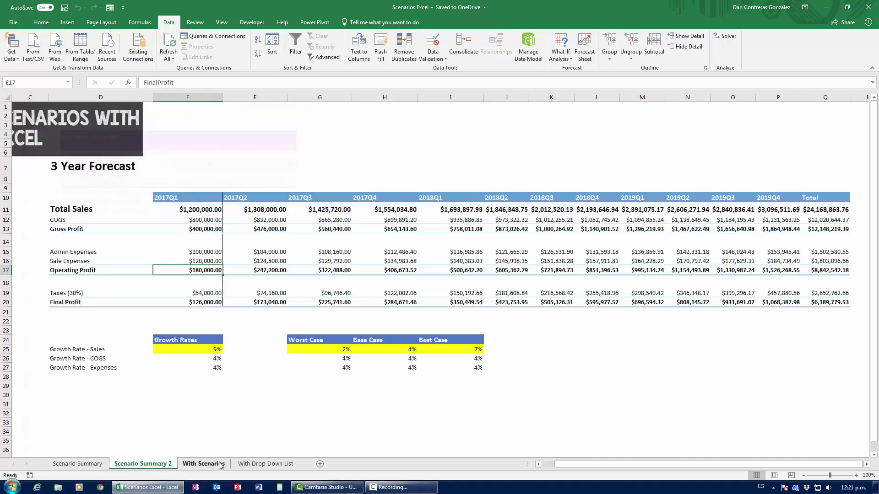
click(264, 464)
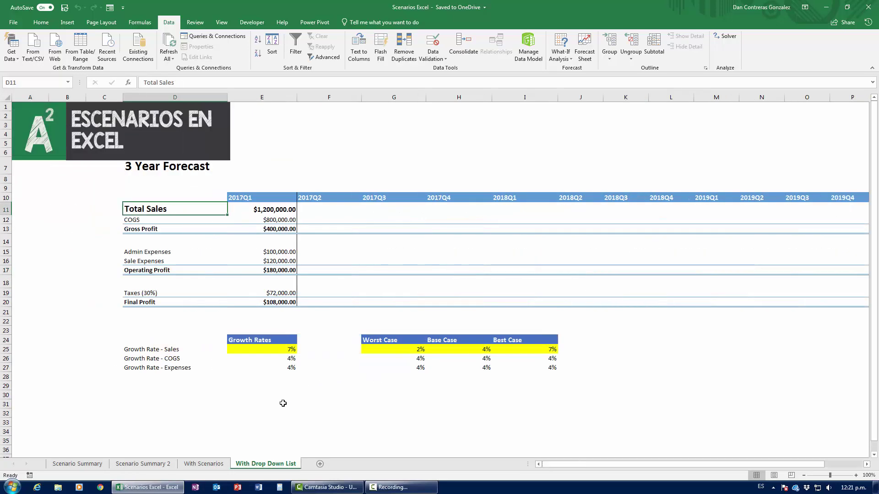
click(204, 463)
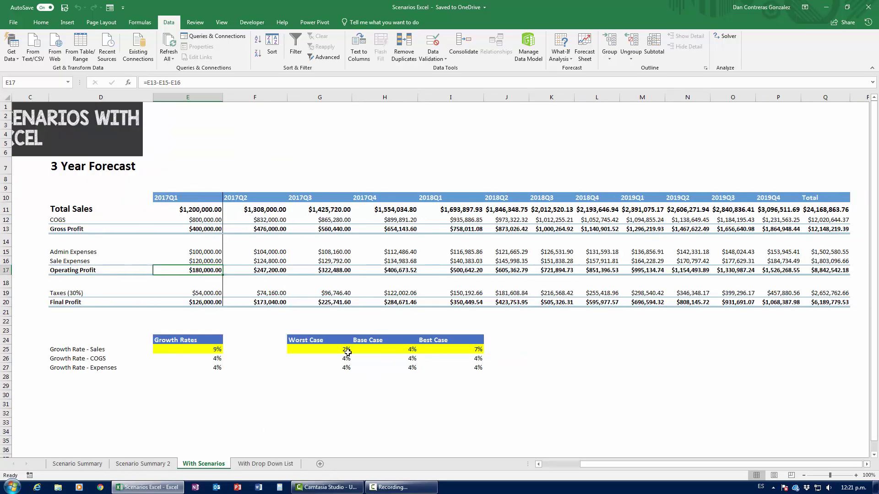
click(266, 464)
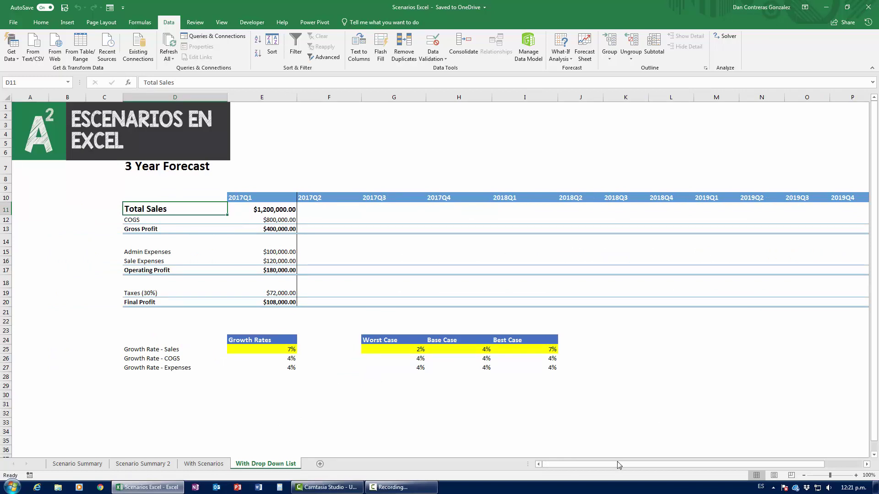
drag(617, 463, 654, 463)
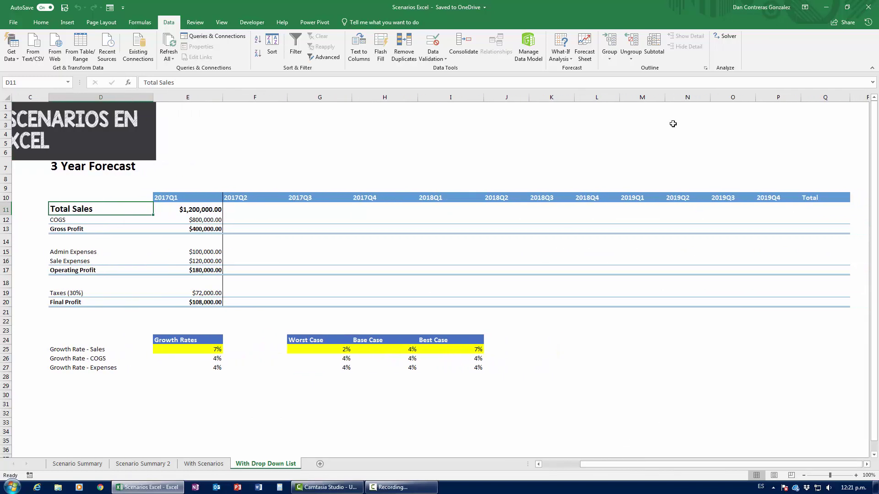
- Copy the forecast formulas in F11:Q20 of the With Scenarios sheet, from 2017Q2 through the Total column
click(204, 464)
click(264, 209)
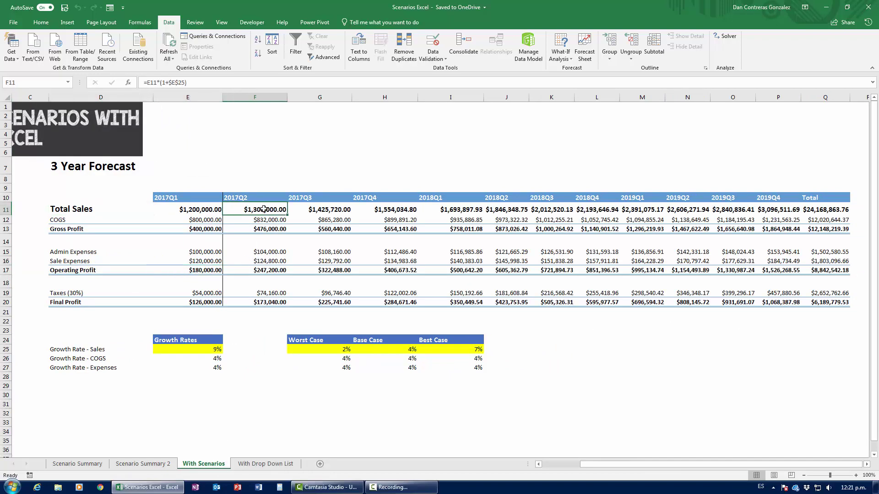
key(ctrl+shift+Right)
key(shift+Down)
key(shift+Down)
key(shift+Down)
key(shift+Down)
key(shift+Down)
key(shift+Down)
key(shift+Down)
key(shift+Down)
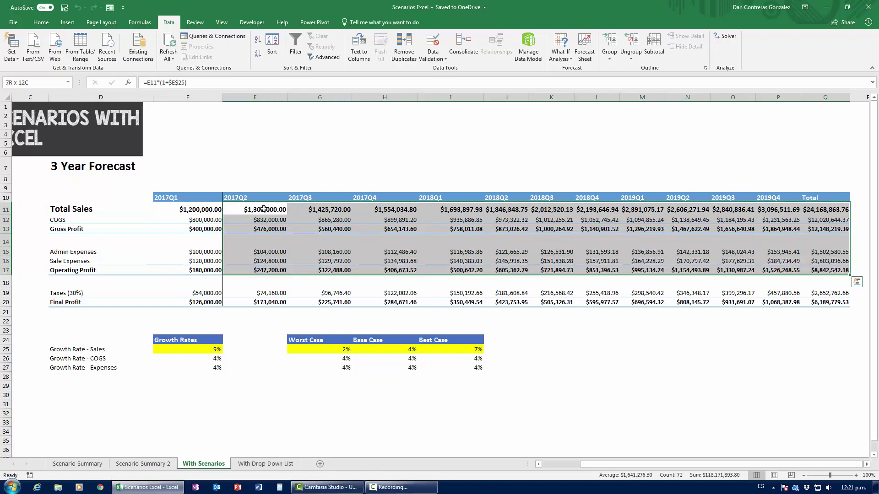
key(shift+Down)
key(ctrl+c)
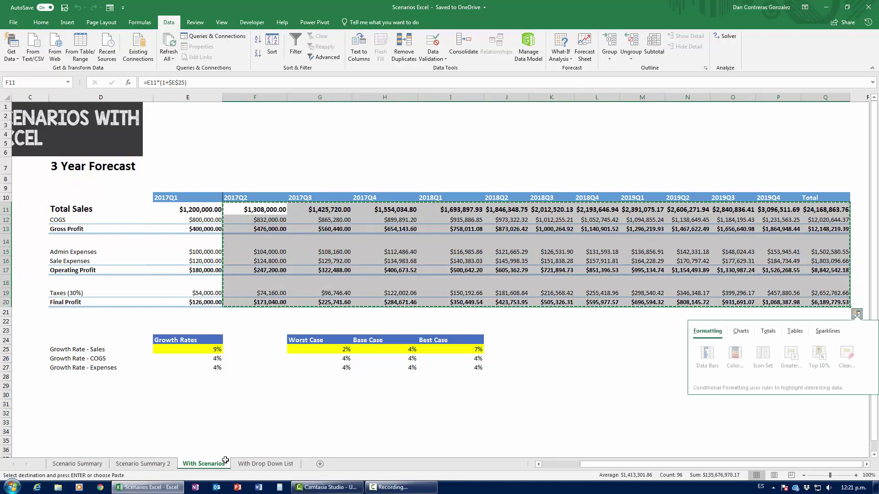
- Paste the copied forecast formulas into the With Drop Down List sheet starting at F11 and end copy mode
click(249, 464)
click(255, 205)
key(ctrl+v)
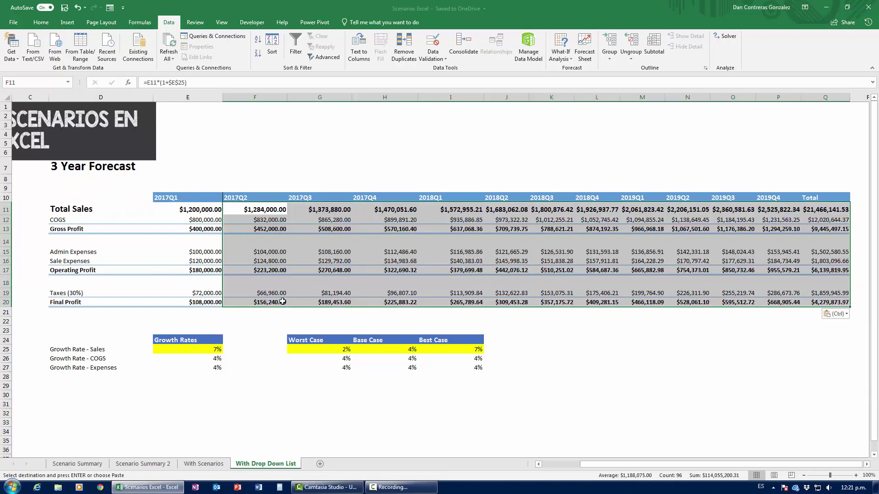
click(594, 312)
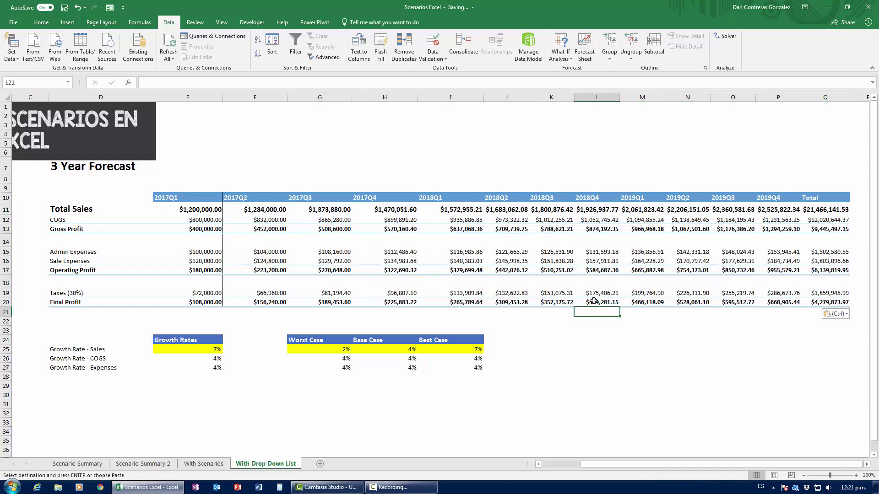
key(Escape)
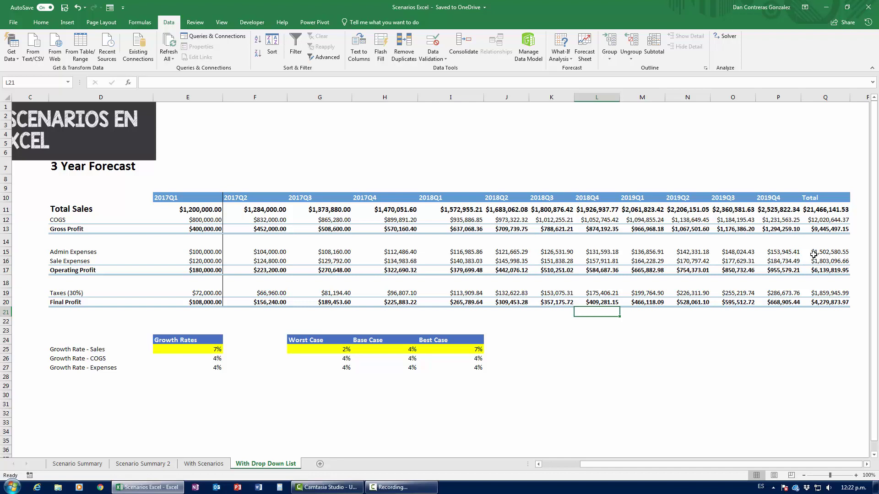
- Enter the label Select Scenario in F6 and add a border around the empty cell G6 beside it
click(264, 153)
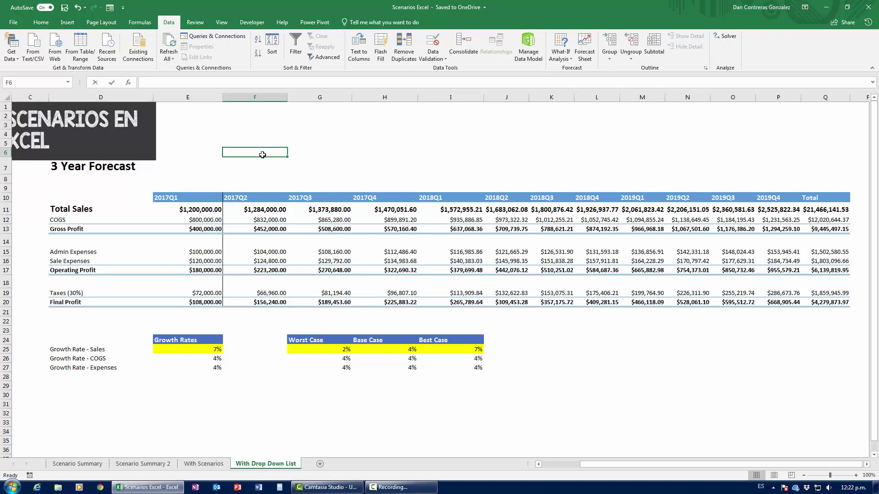
text(Select Scenario)
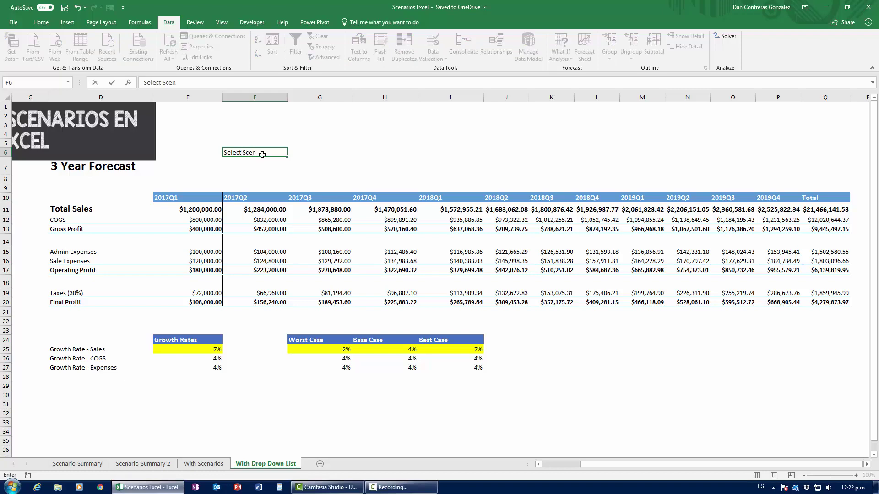
key(Tab)
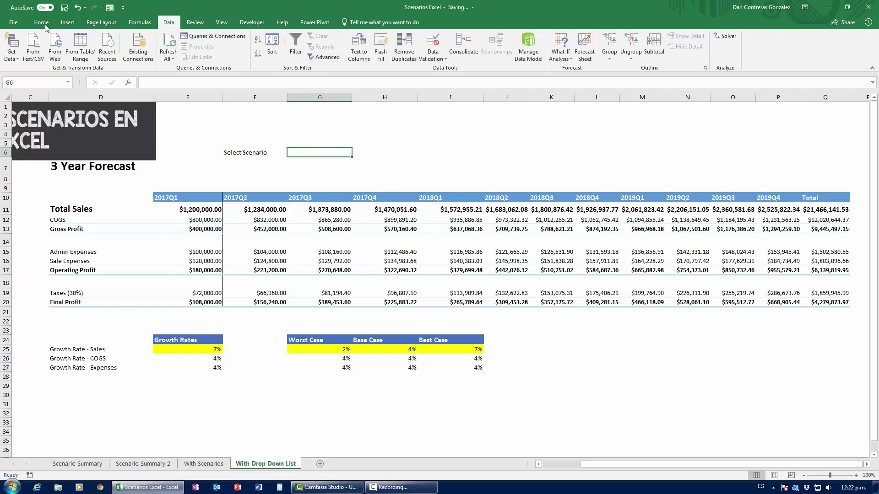
click(41, 22)
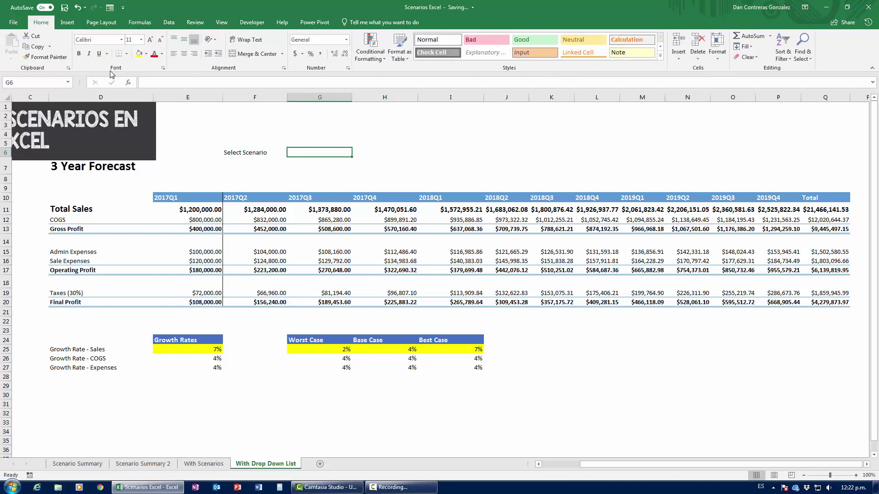
click(127, 53)
click(148, 154)
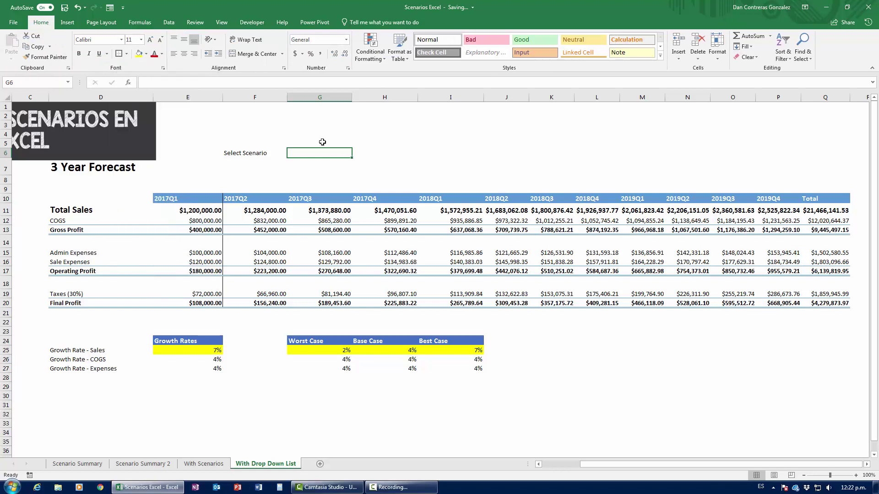
click(390, 141)
- Add list data validation to G6 with the scenario headings =$G$24:$I$24 as the source
click(308, 154)
click(165, 22)
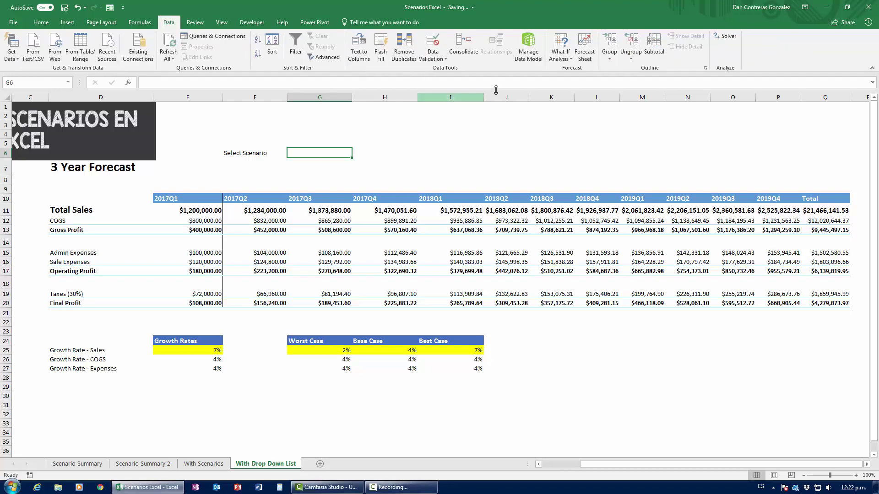
click(433, 55)
click(442, 69)
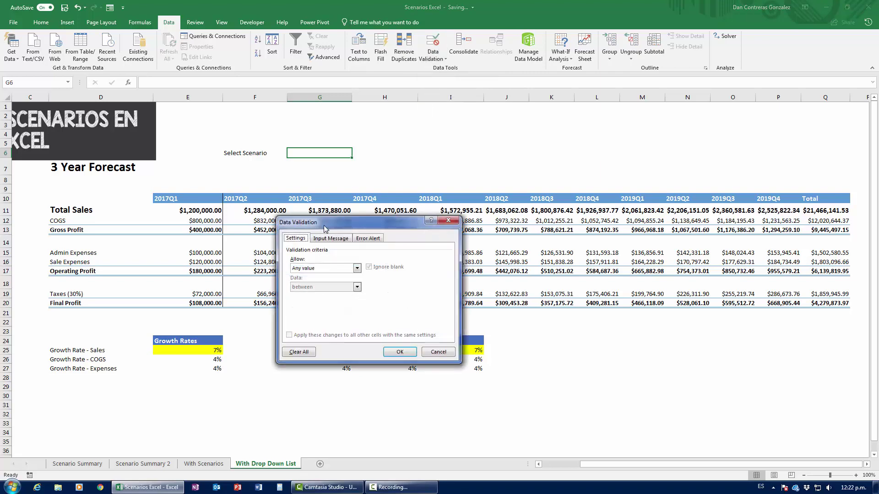
drag(323, 224, 459, 132)
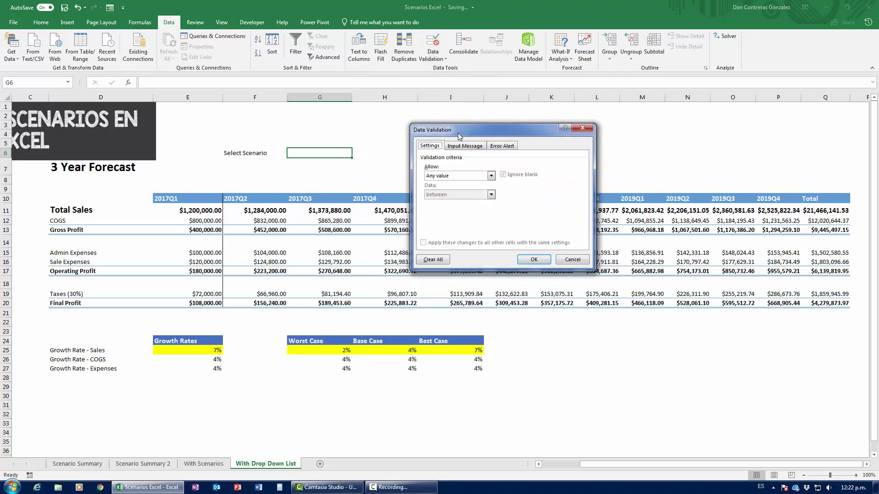
click(453, 180)
click(449, 203)
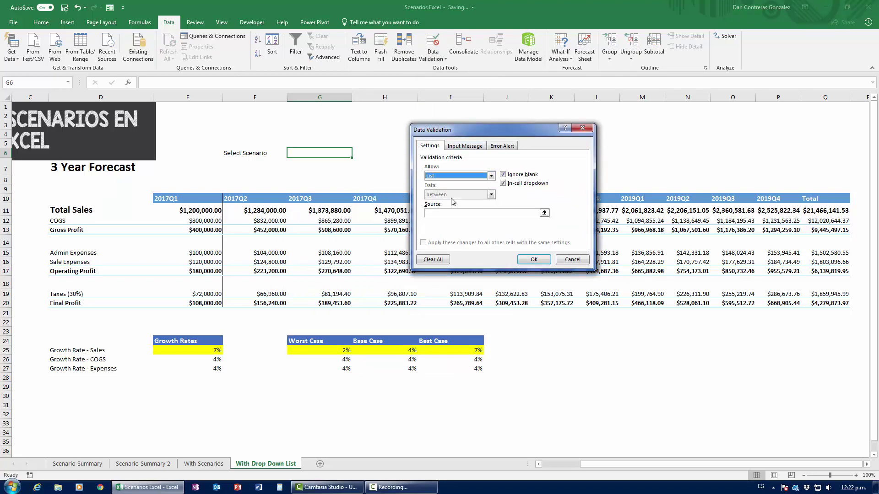
click(448, 214)
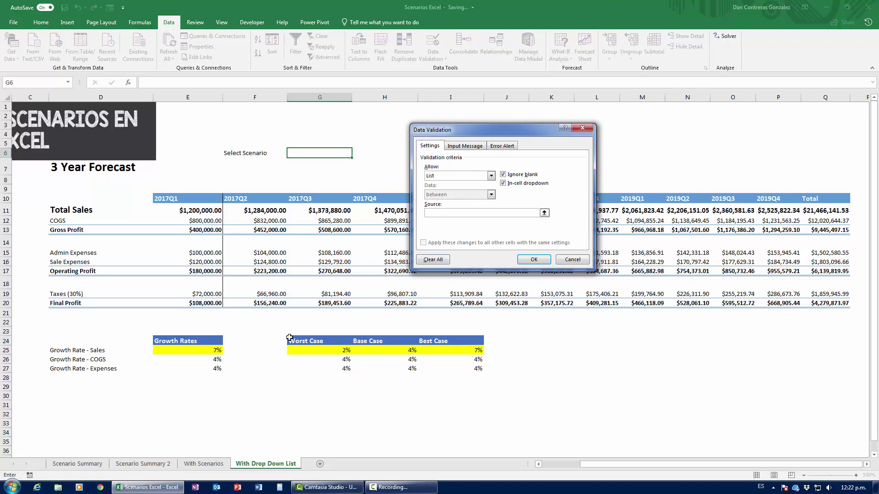
drag(289, 339, 458, 341)
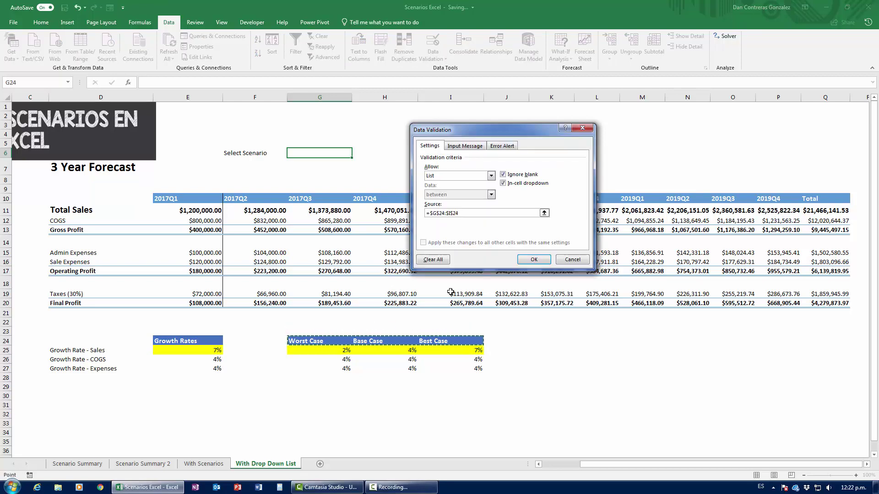
click(549, 261)
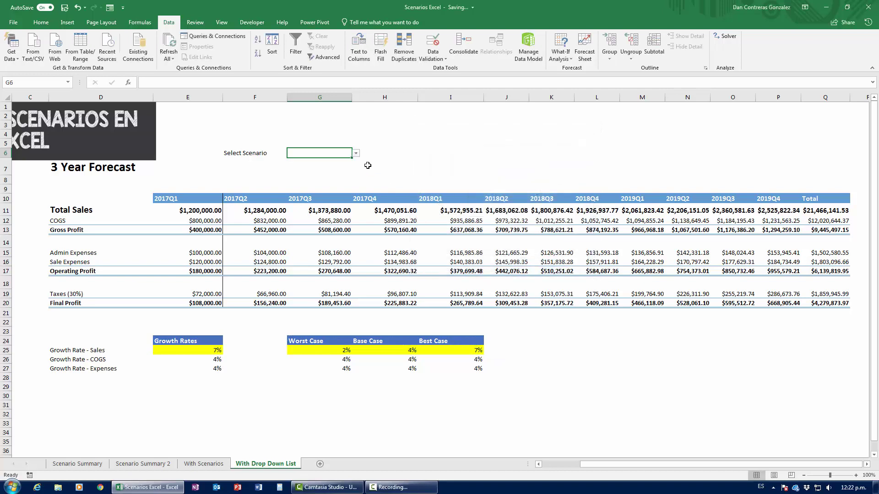
- Try the choices in the G6 drop-down list, picking Worst Case, Base Case and finally Best Case
click(355, 153)
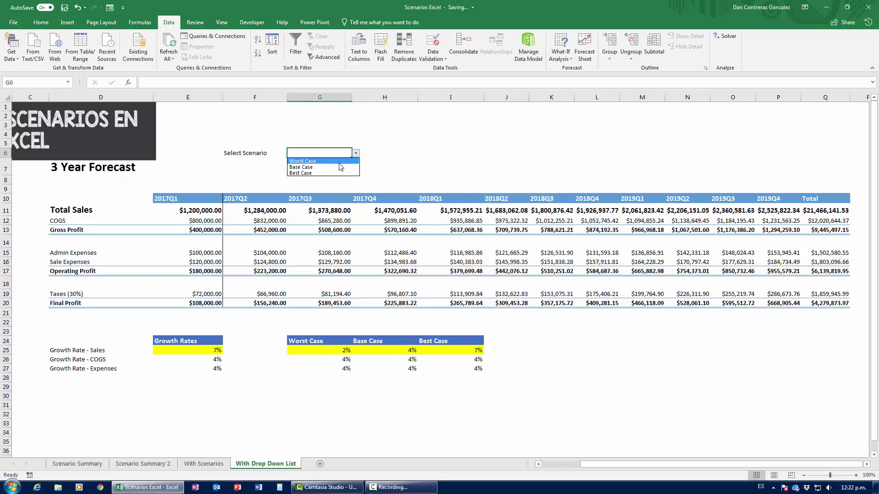
click(340, 161)
click(356, 153)
click(348, 167)
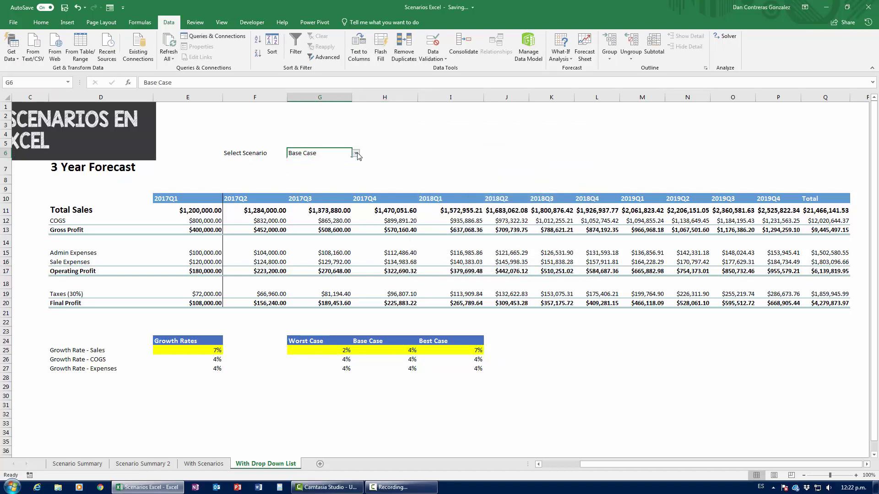
click(356, 153)
click(341, 173)
click(395, 157)
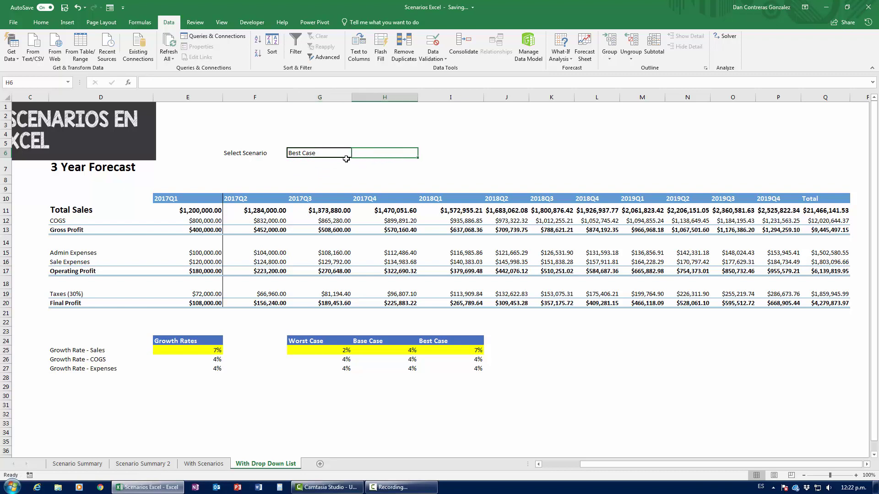
- Compare the sales growth rate in E25 with the Best Case rate in I25 and clear E25
click(194, 350)
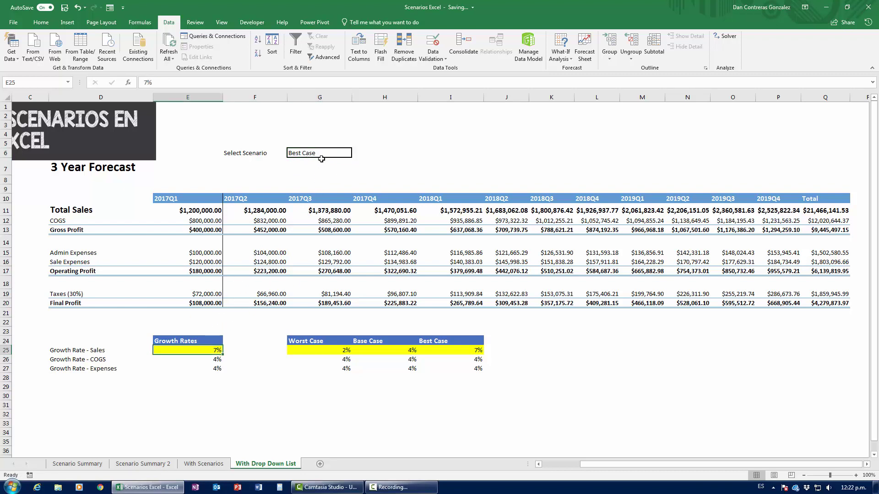
click(460, 350)
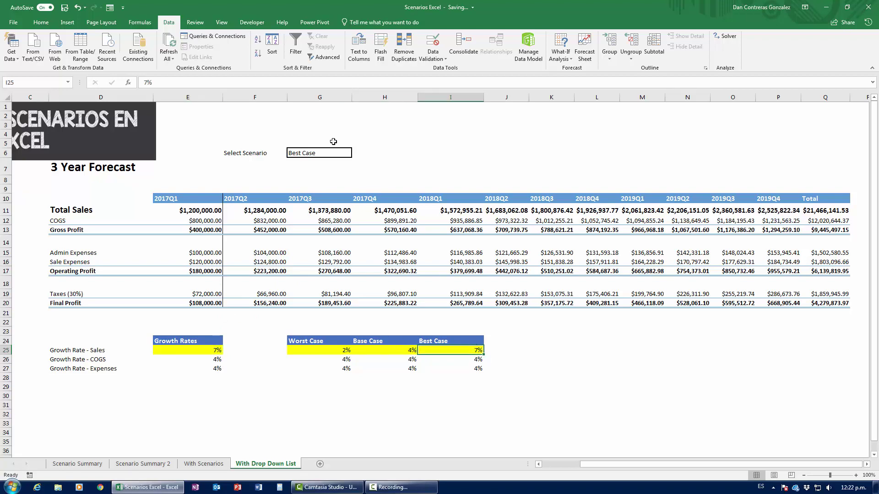
click(208, 353)
key(Delete)
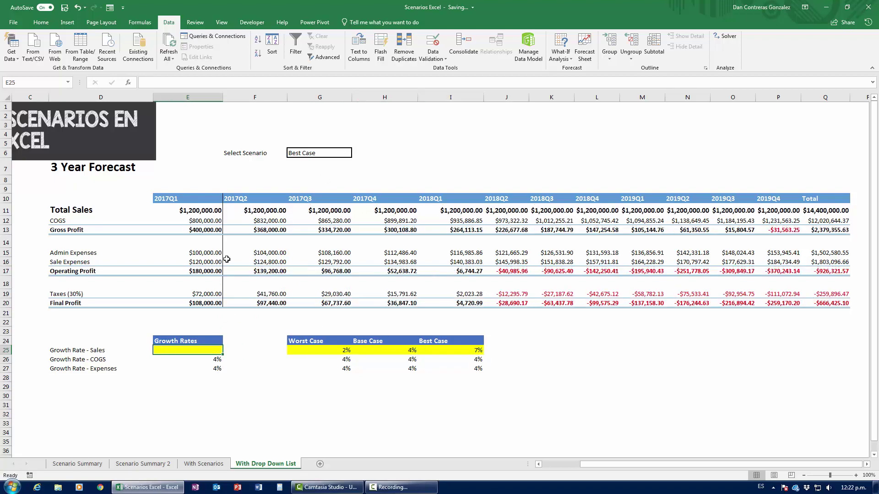
- Enlarge the font of the empty sales growth rate cell E25 to size 28
click(41, 22)
click(150, 40)
click(150, 40)
click(151, 40)
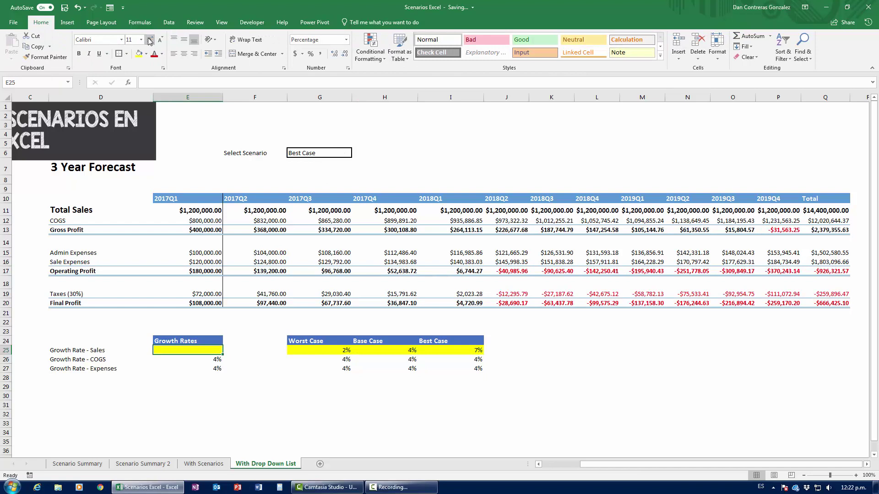
click(150, 40)
click(151, 40)
click(150, 40)
click(150, 40)
click(151, 40)
click(150, 40)
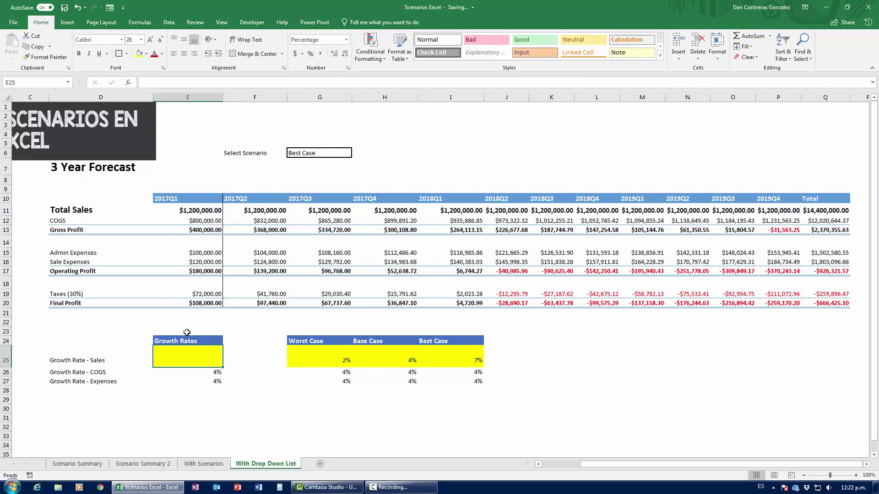
- Start an IF formula in E25 that tests G6=G24 and returns the Worst Case rate G25 when true
text(=)
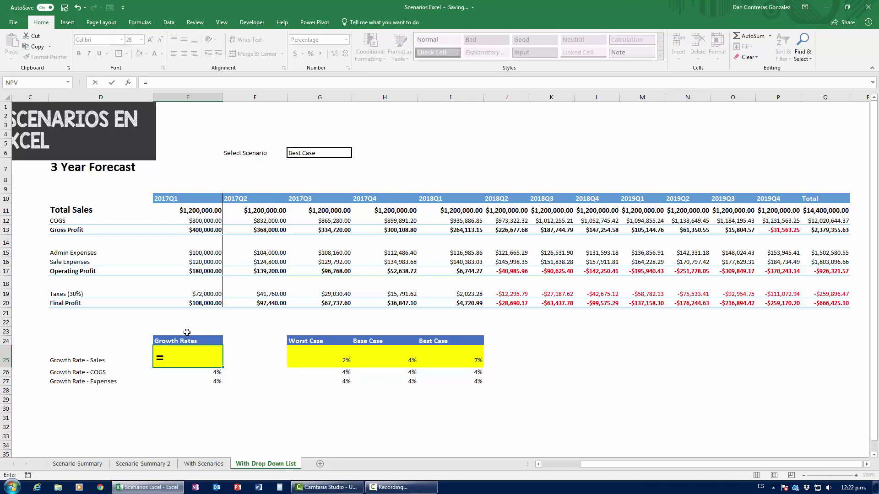
text(if()
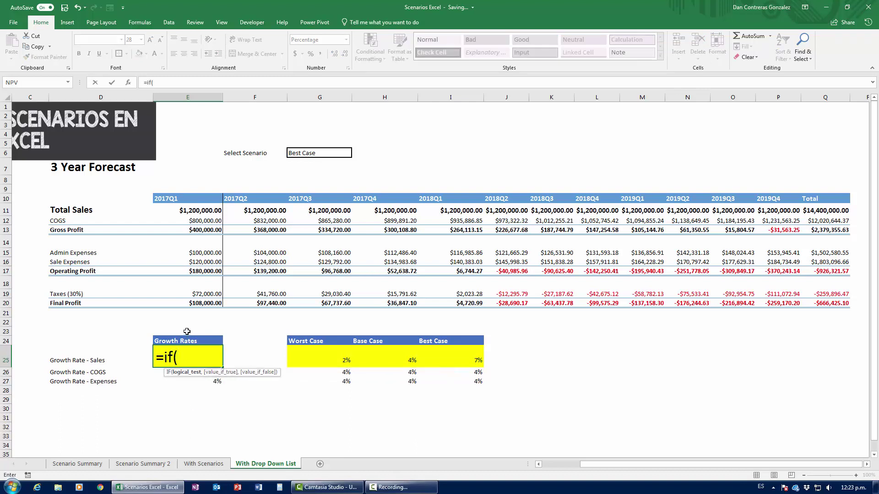
click(301, 154)
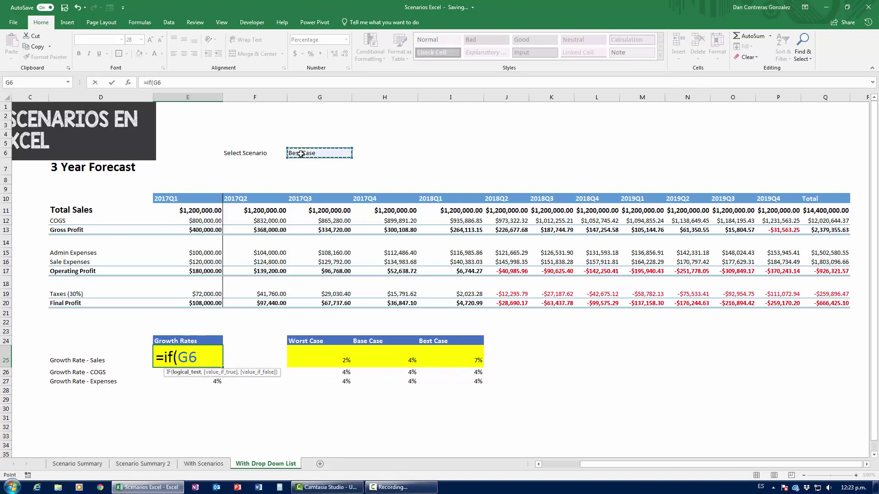
text(=)
click(302, 342)
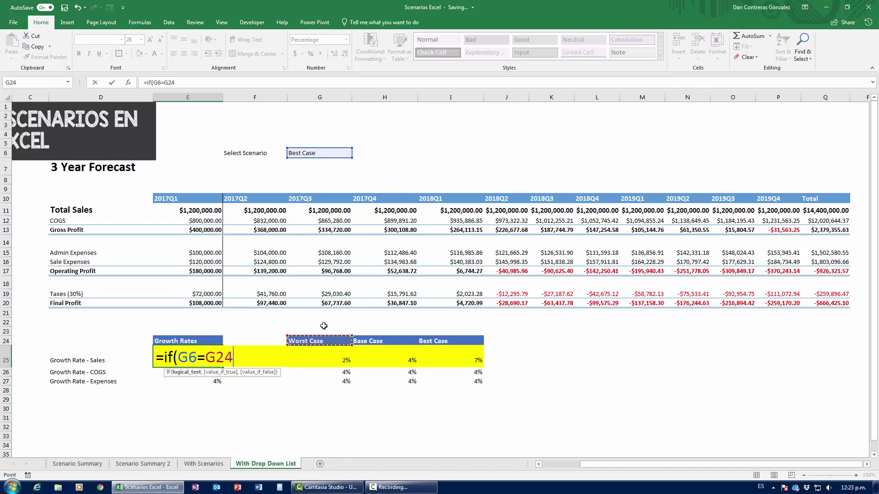
text(,)
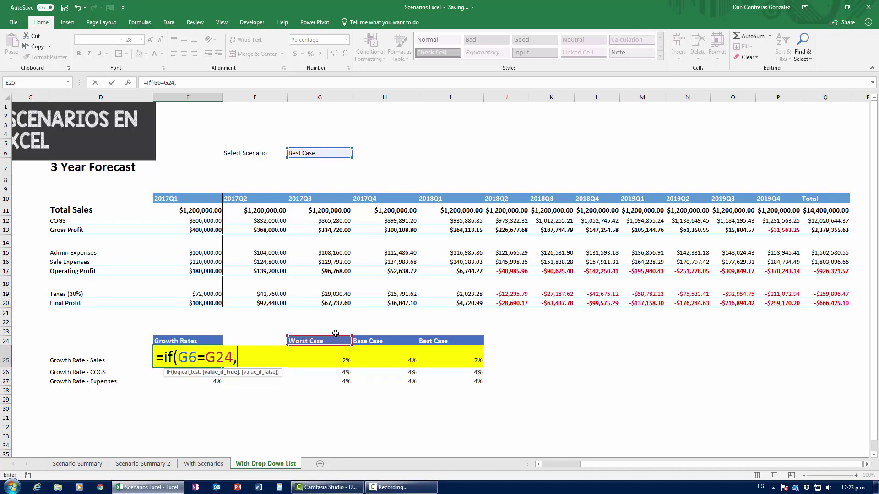
key(Right)
key(Right)
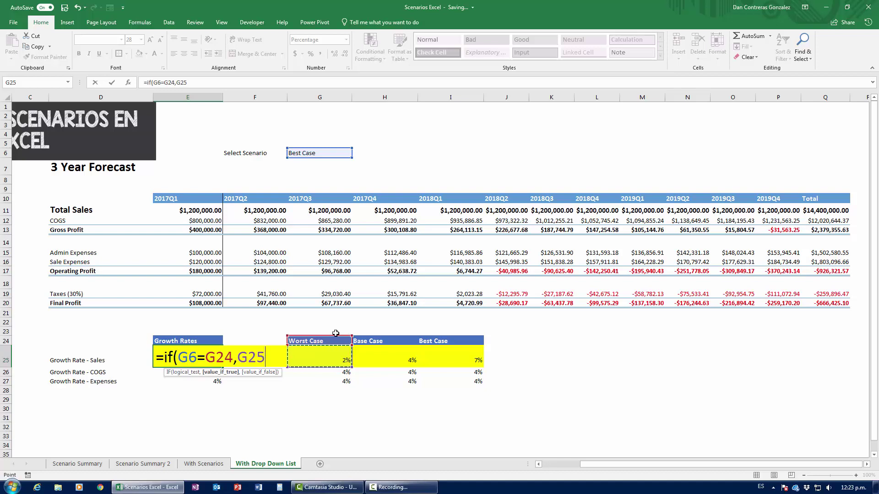
text(,)
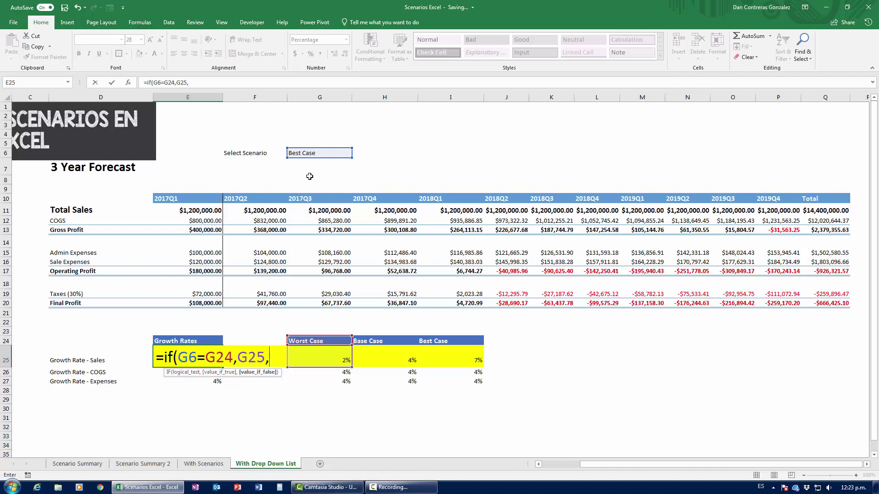
- Nest a second IF as the false value, returning H25 when G6=H24 and otherwise I25, and enter the formula in E25
text(if()
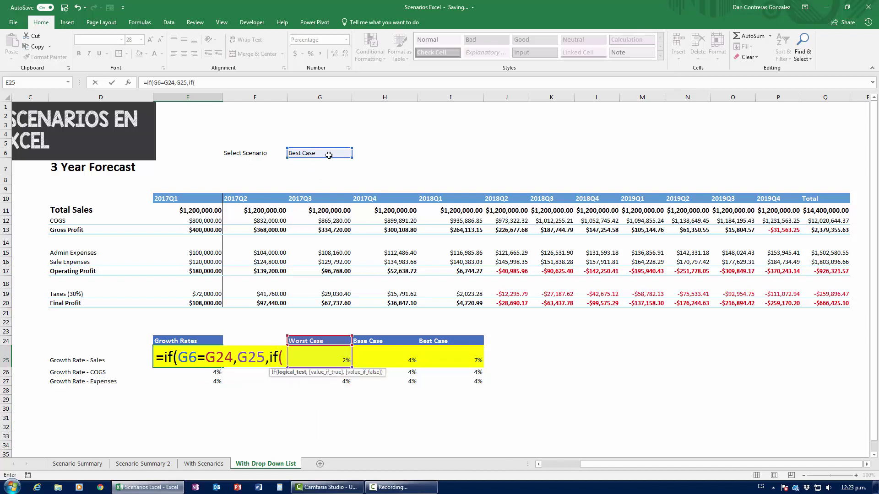
click(329, 155)
text(=))
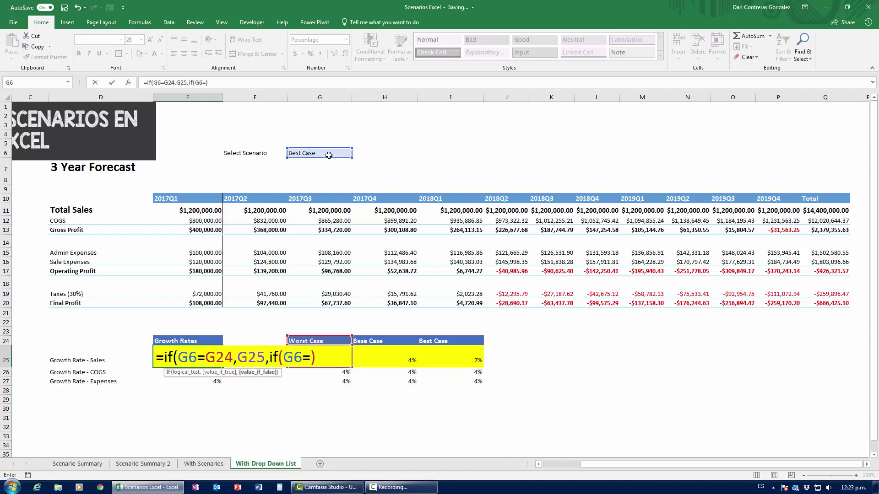
key(BackSpace)
click(398, 338)
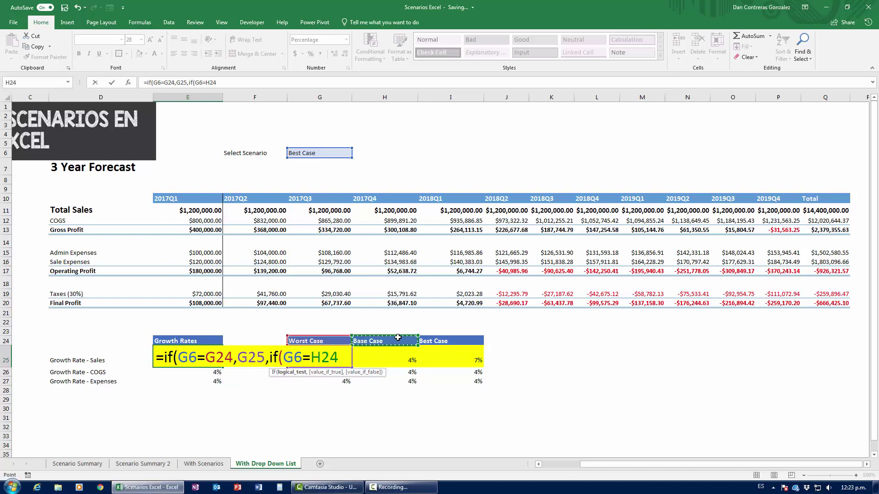
text(,)
click(404, 357)
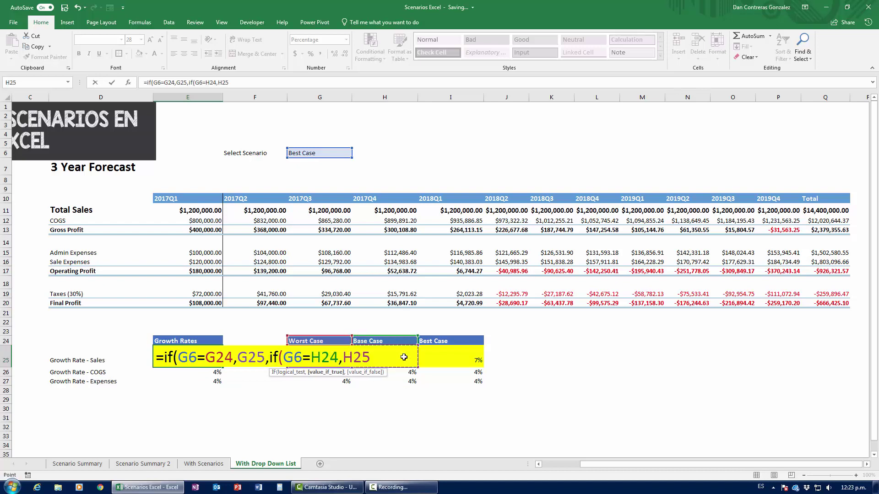
text(,)
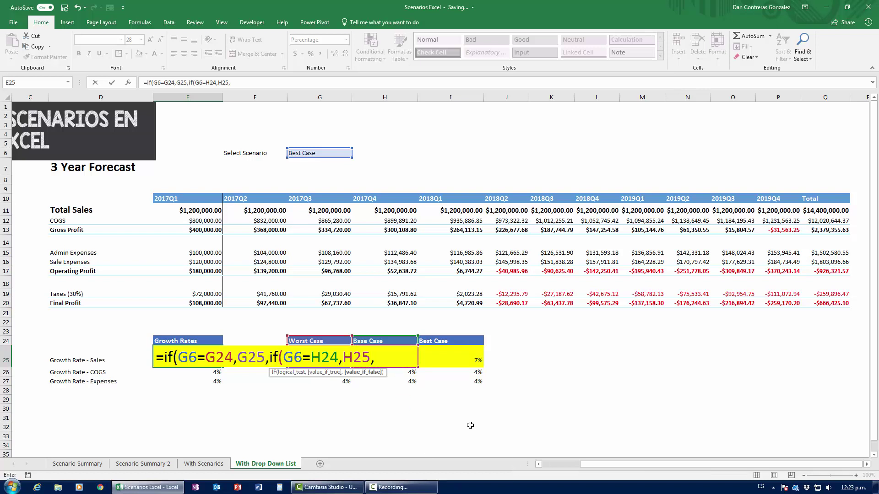
click(467, 360)
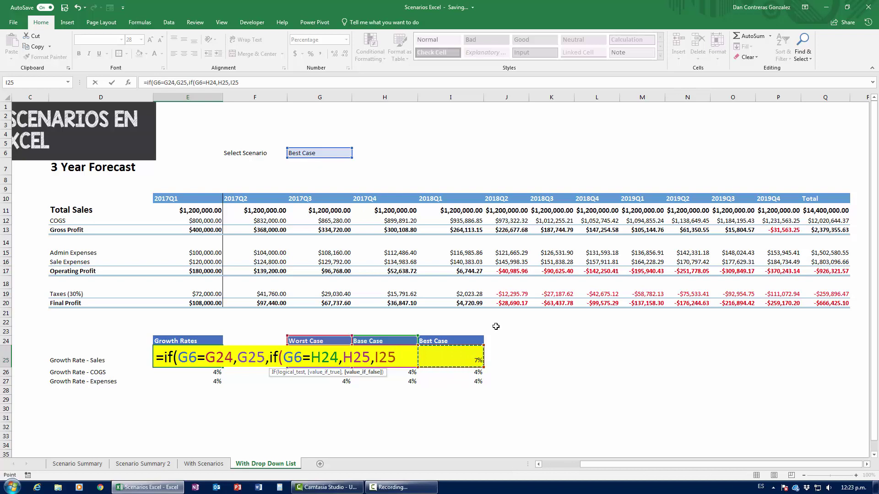
text())
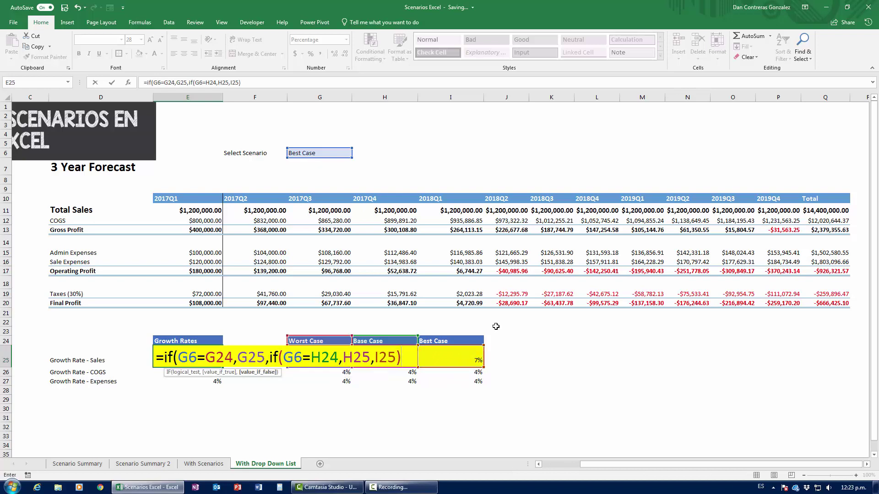
text()=)
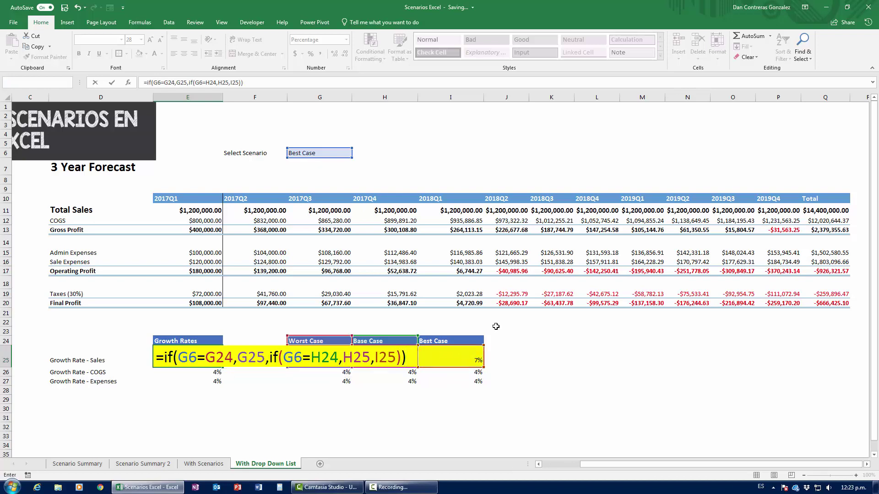
key(ctrl+Return)
- Test the growth rate formula by switching the scenario in G6 to Worst Case and to Base Case
click(325, 153)
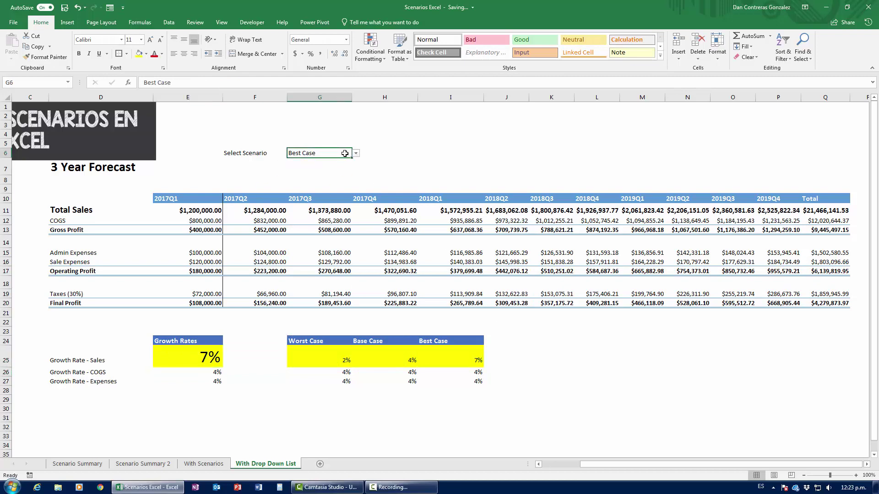
click(356, 153)
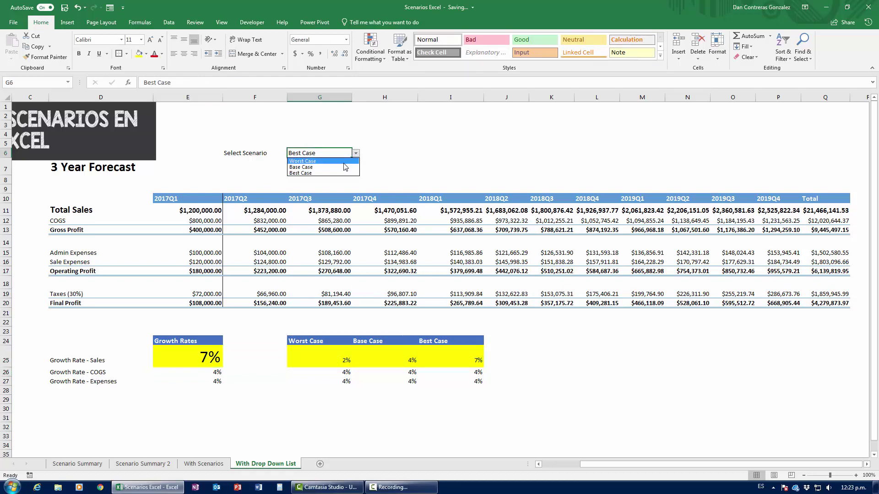
click(344, 163)
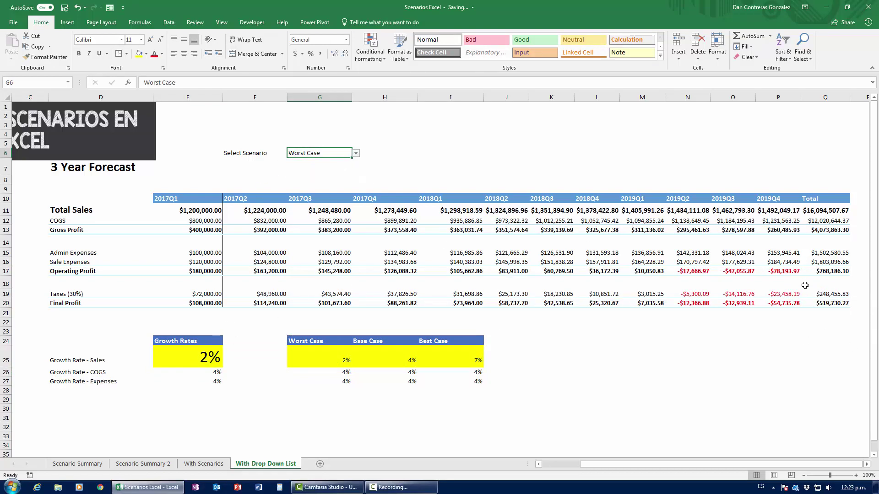
click(358, 153)
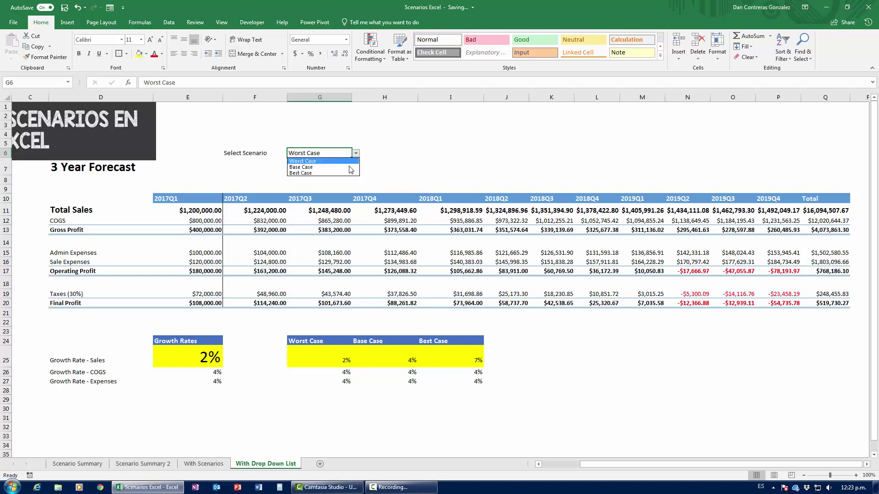
click(345, 164)
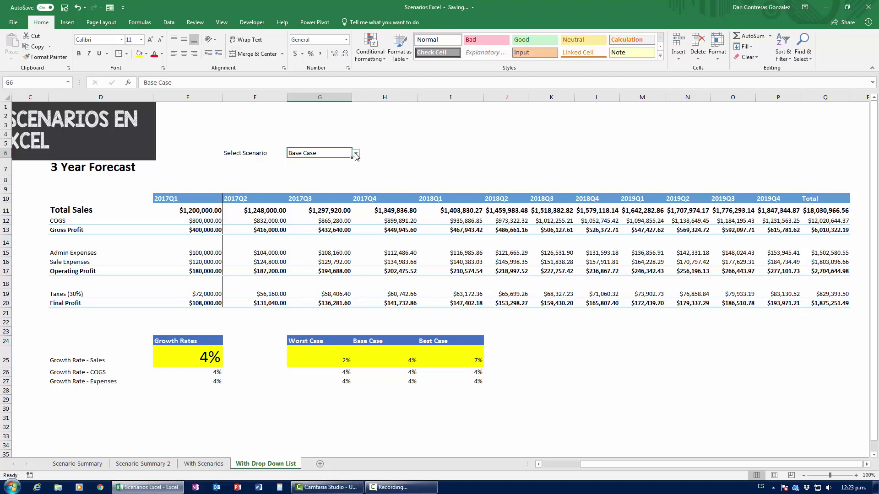
- Test the scenario drop-down in G6 by cycling twice through Best Case, Base Case and Worst Case
click(355, 153)
click(350, 173)
click(356, 154)
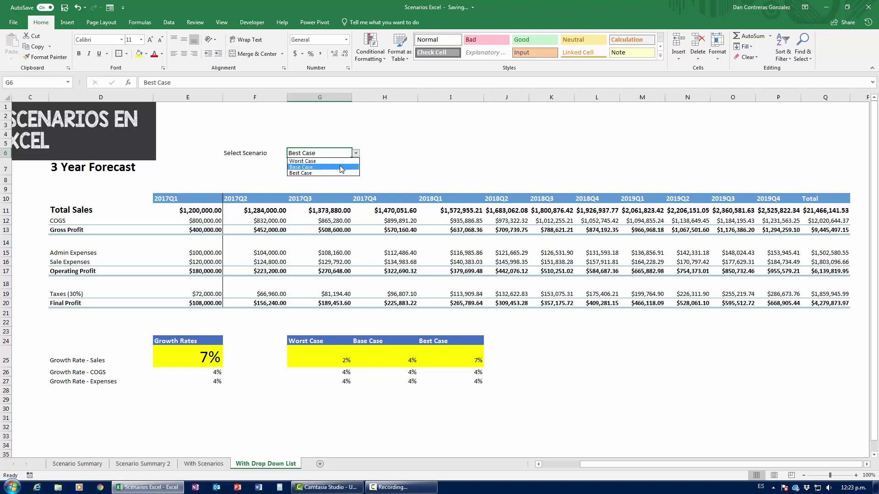
click(345, 167)
click(356, 153)
click(341, 161)
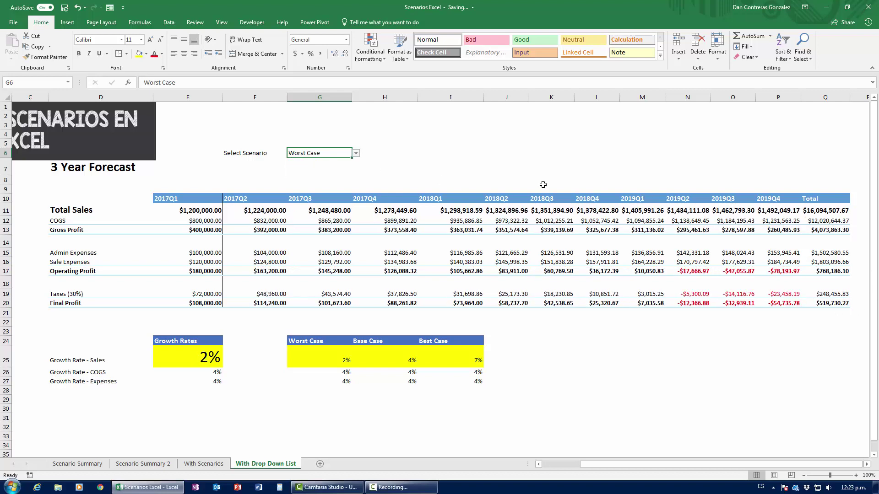
click(356, 153)
click(340, 173)
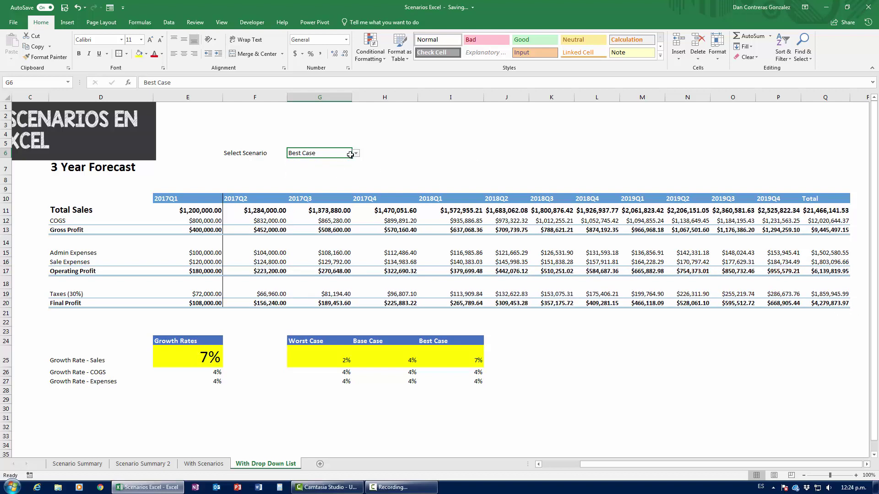
click(355, 153)
click(347, 167)
click(355, 154)
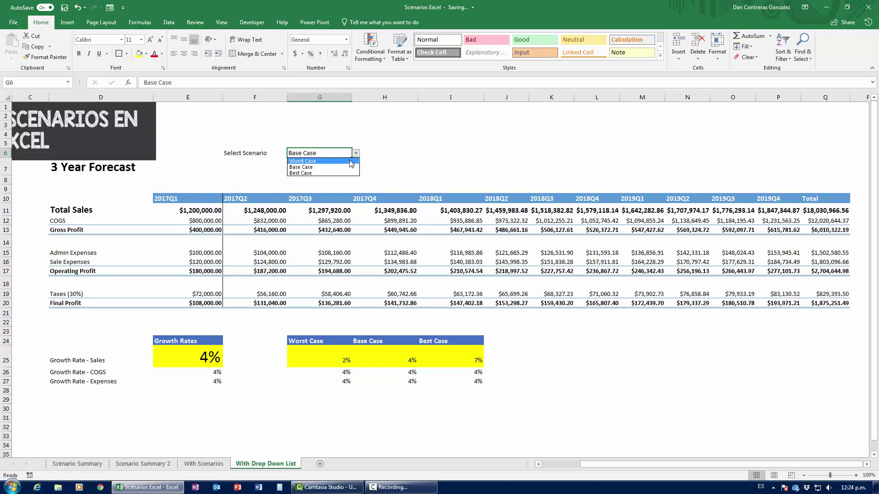
click(353, 161)
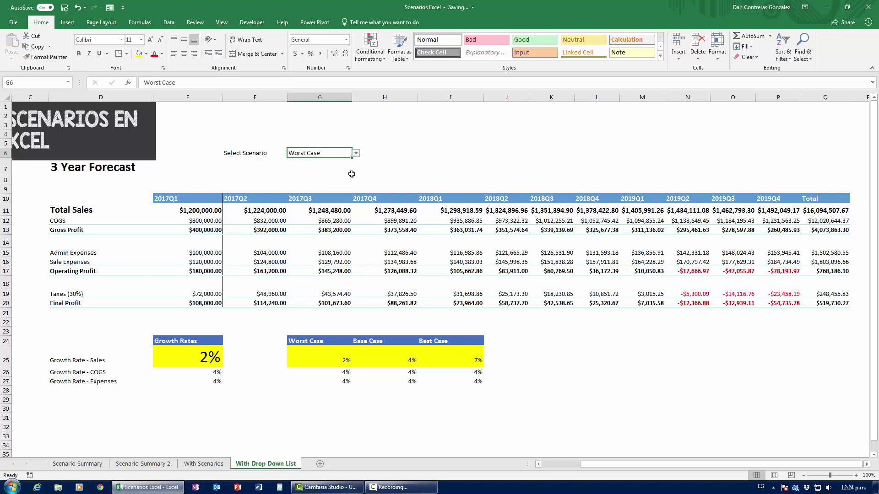
- Check the Scenario Summary sheet, and set the Worst Case sales growth rate in G25 of the With Drop Down List sheet to 1%
click(77, 463)
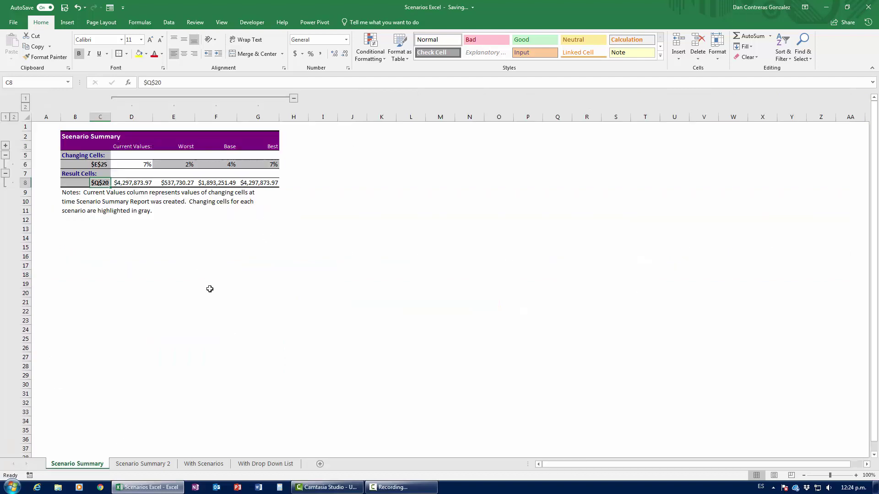
click(253, 464)
click(316, 357)
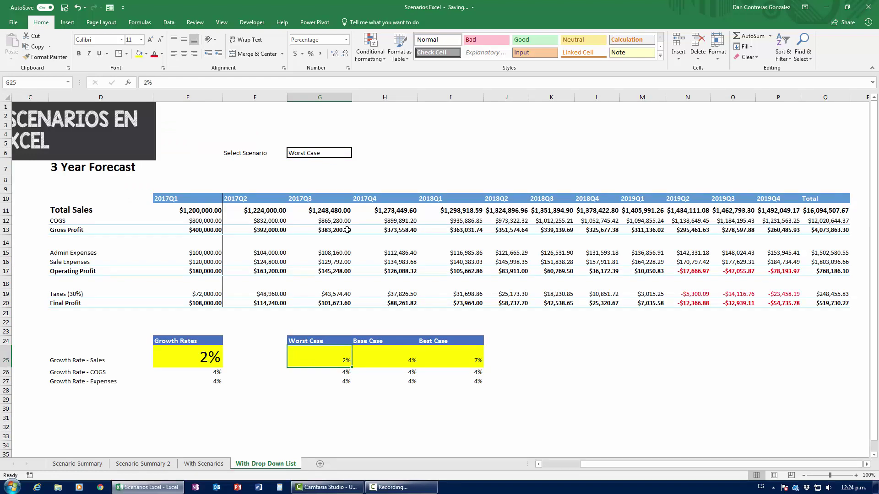
text(1)
key(Return)
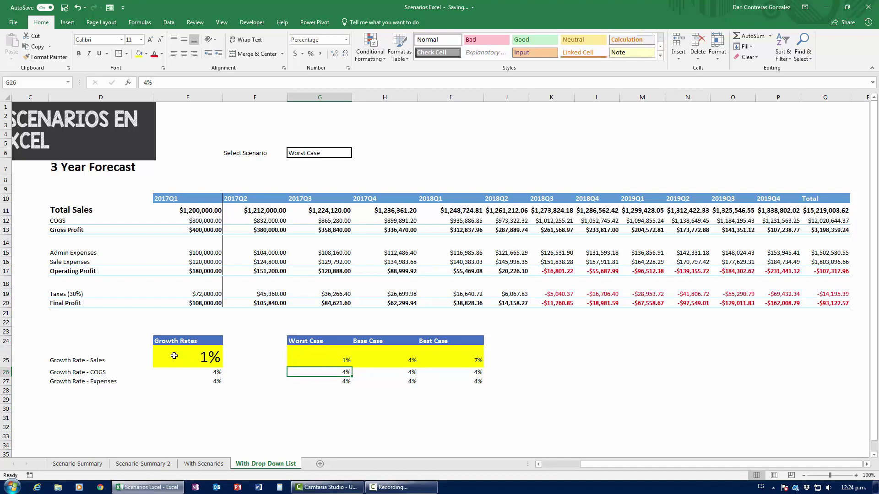
- Set the Best Case sales growth rate in I25 to 9% and switch the scenario in G6 to Best Case
click(459, 361)
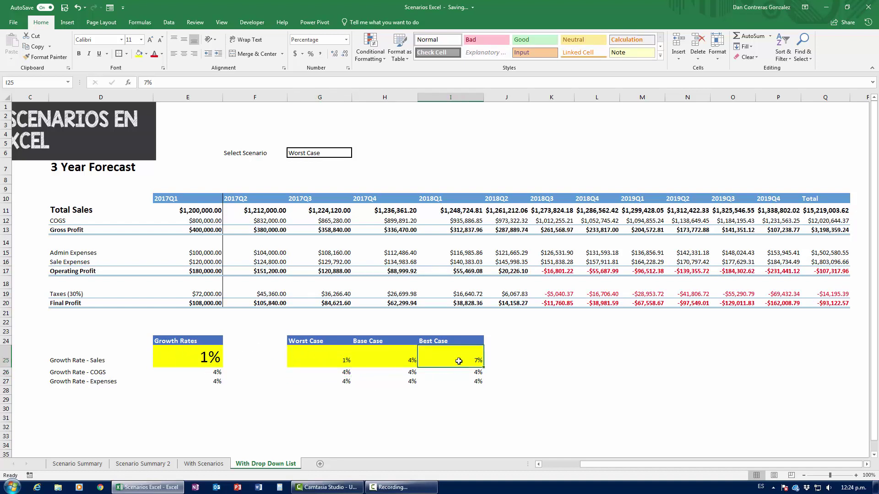
text(9)
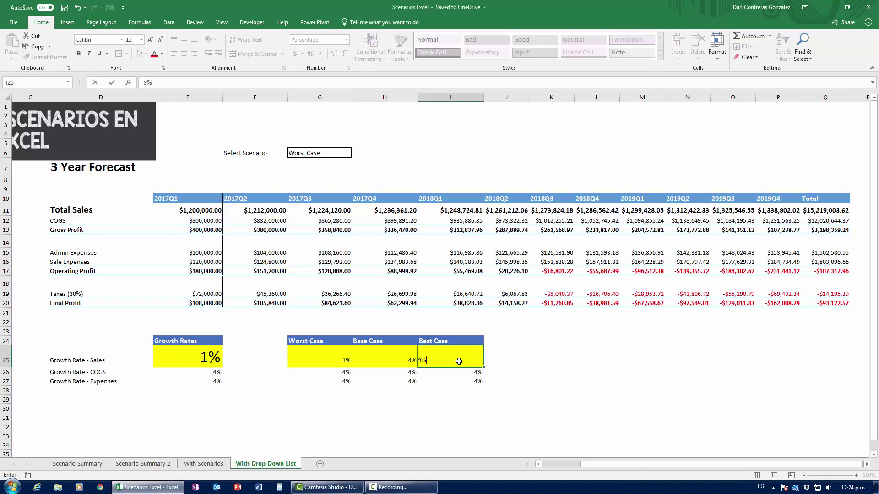
key(Return)
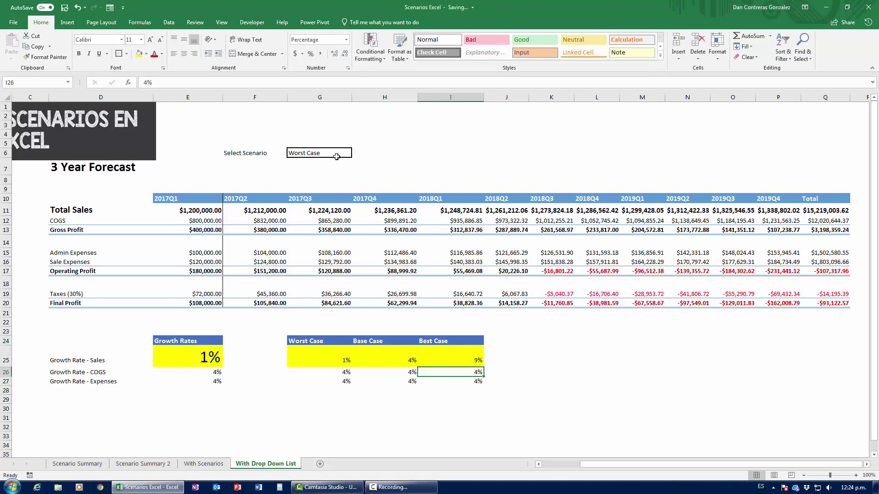
click(336, 157)
click(356, 152)
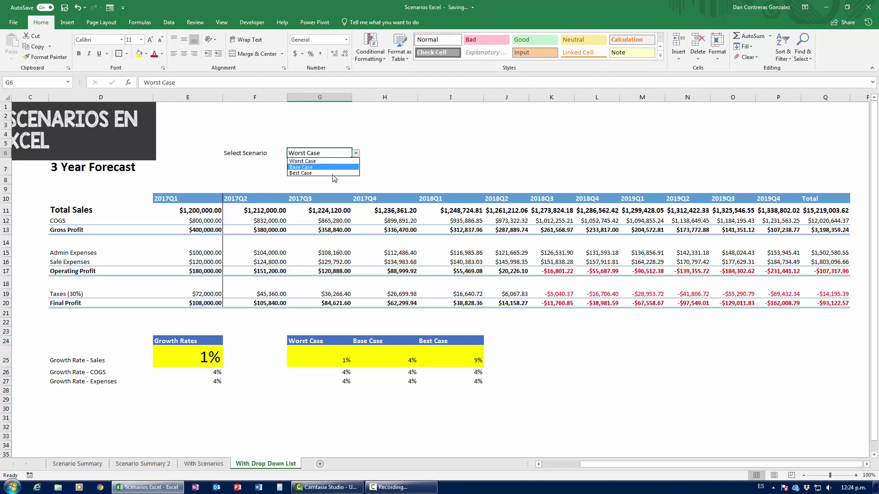
click(333, 174)
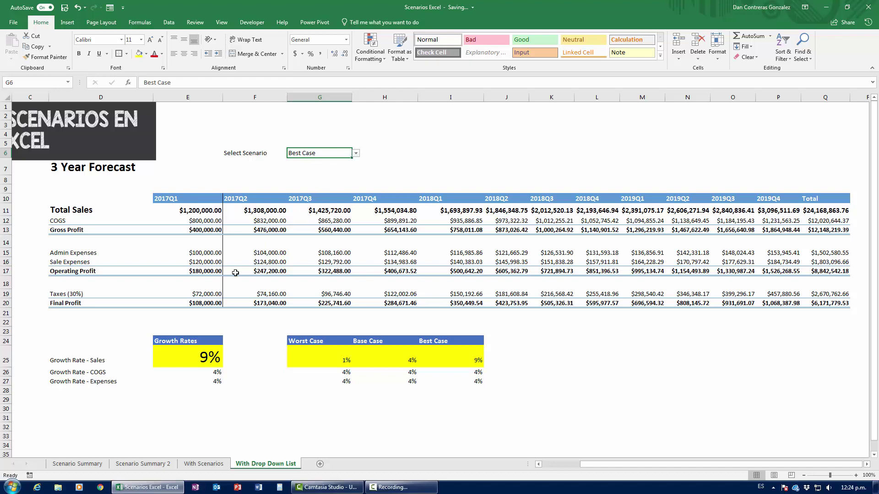
- Clear the nested IF formula from the sales growth rate cell E25 and start an HLOOKUP formula there
click(198, 356)
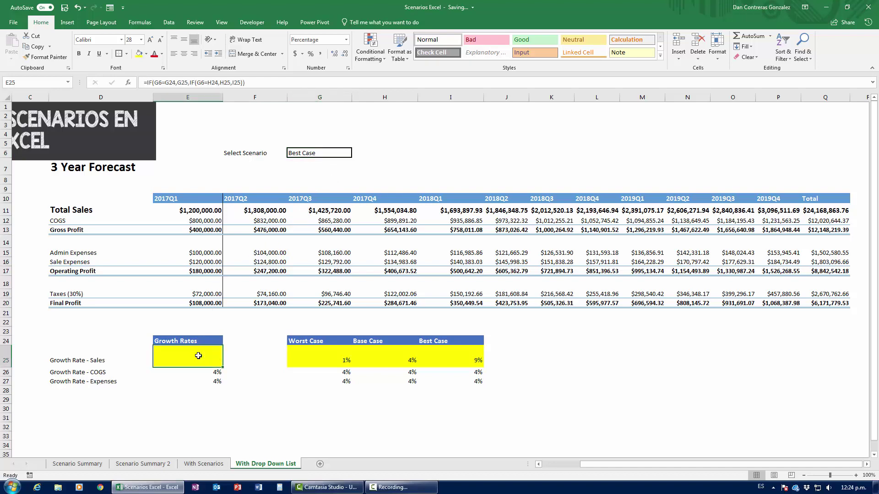
key(Delete)
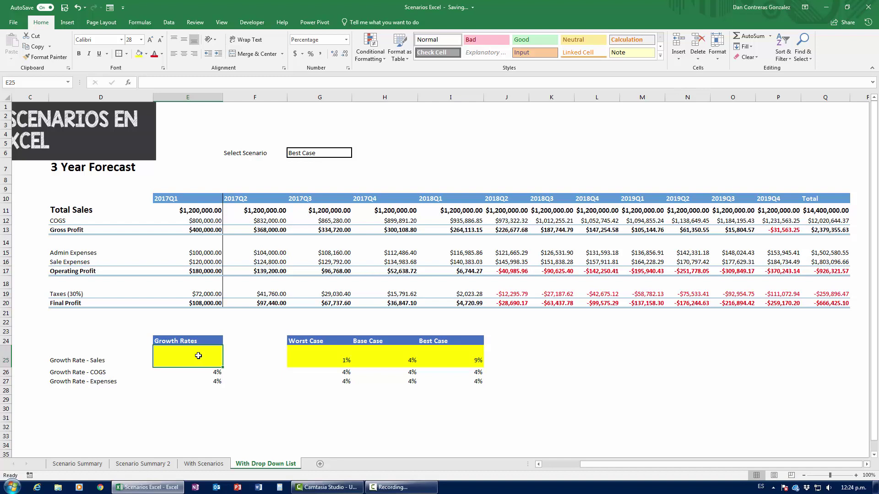
text(=)
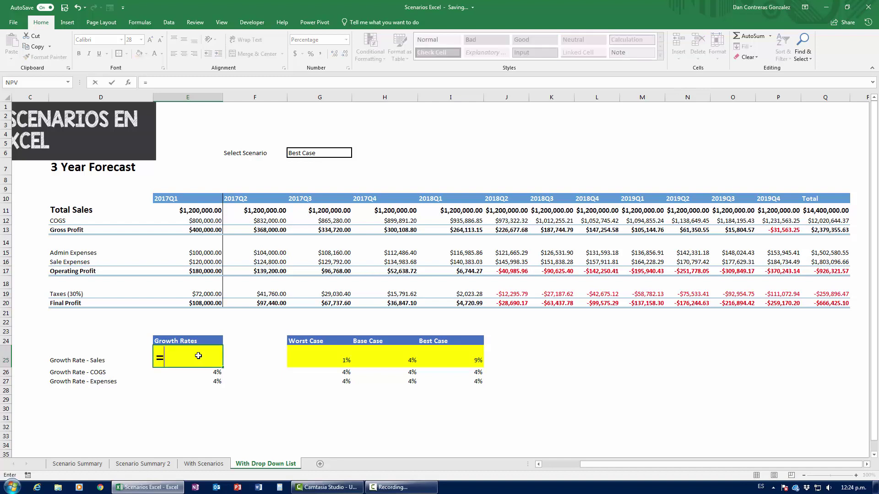
text(hslo)
key(BackSpace)
key(BackSpace)
key(BackSpace)
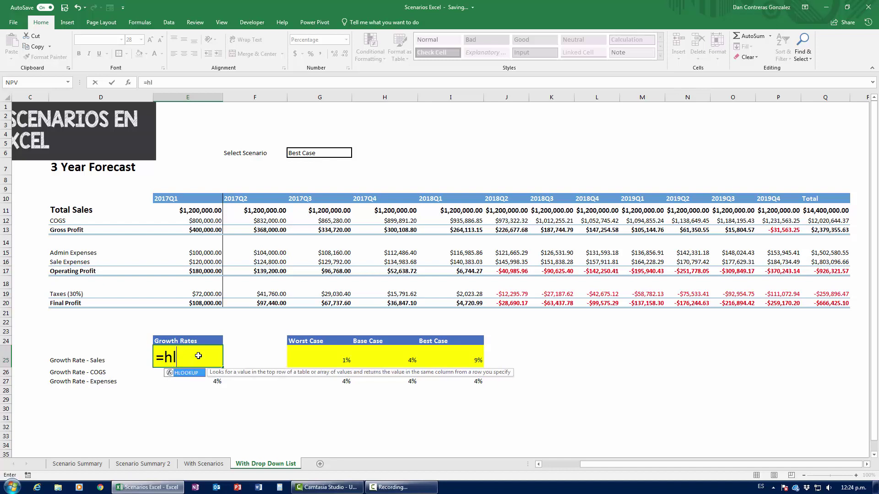
text(lookup()
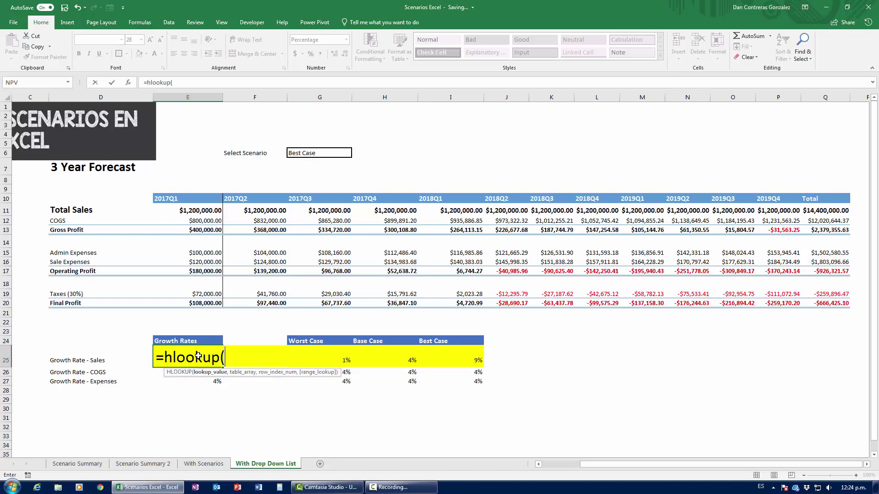
- Complete the HLOOKUP in E25 with lookup value G6, table array G24:I25, row index 2 and range lookup 0
click(308, 154)
text(,)
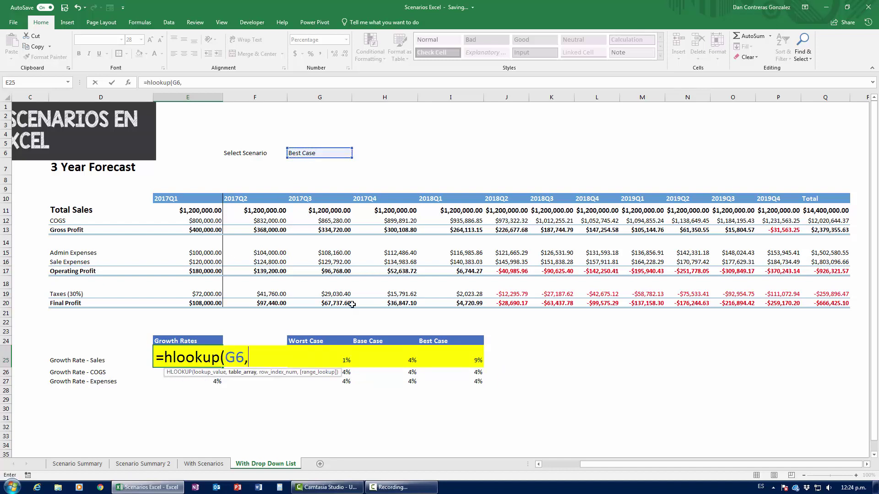
drag(308, 341, 457, 355)
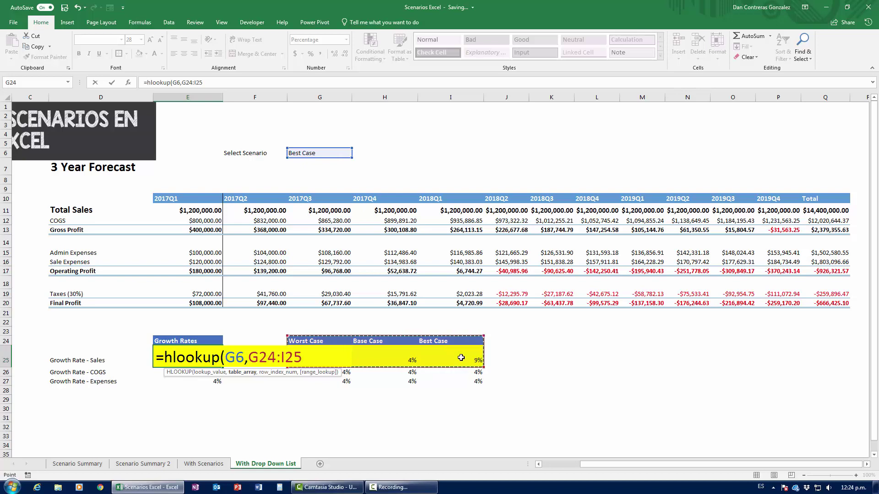
text(,)
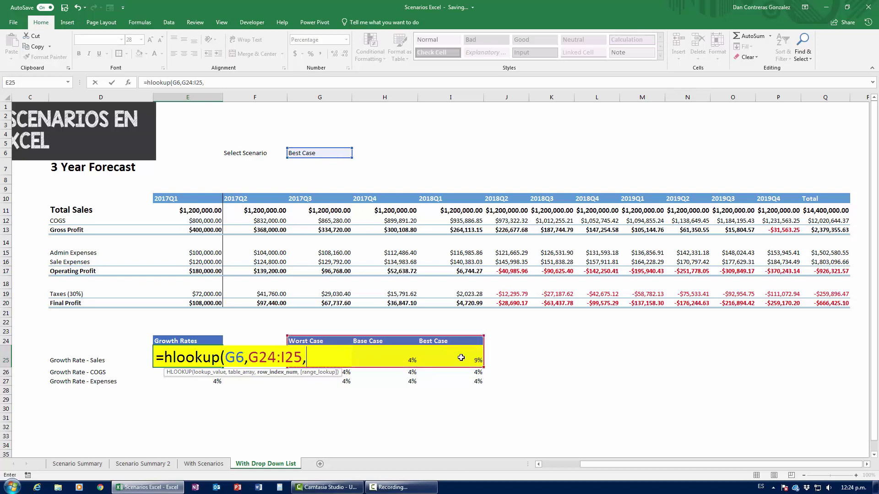
text(2,0))
key(Return)
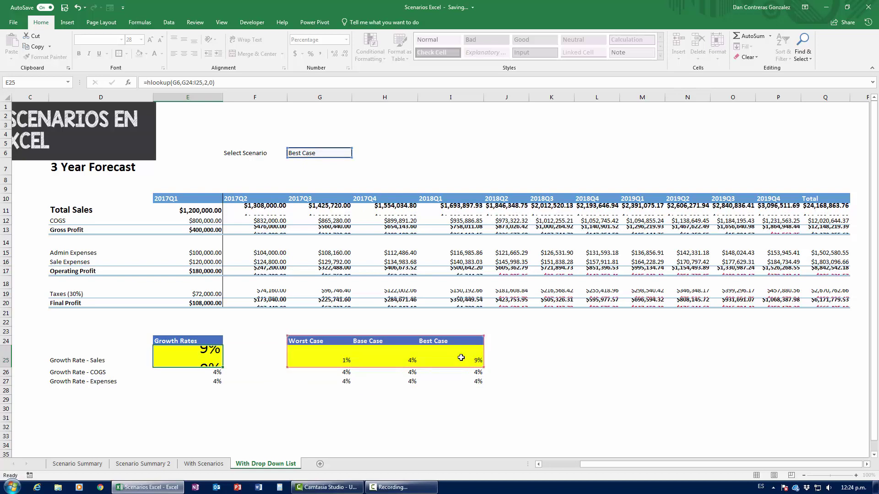
- Test the HLOOKUP formula by switching the scenario in G6 to Worst Case, Base Case and Best Case
click(340, 153)
click(356, 153)
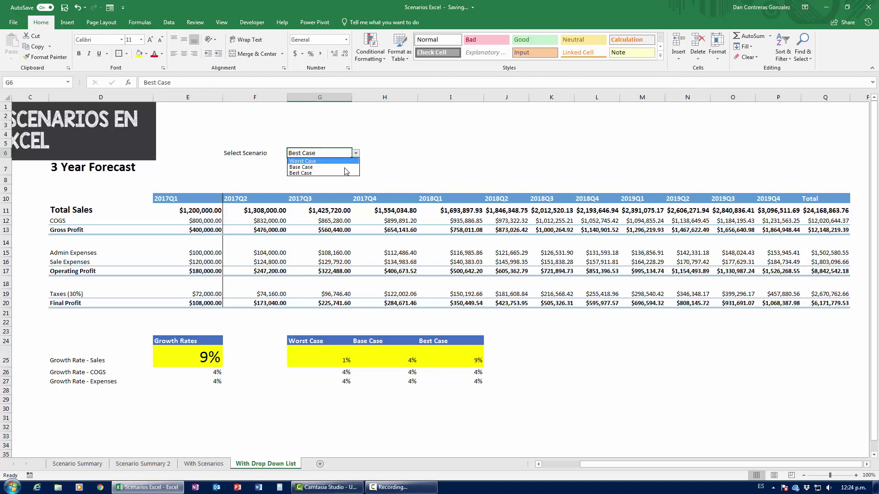
click(340, 161)
click(355, 153)
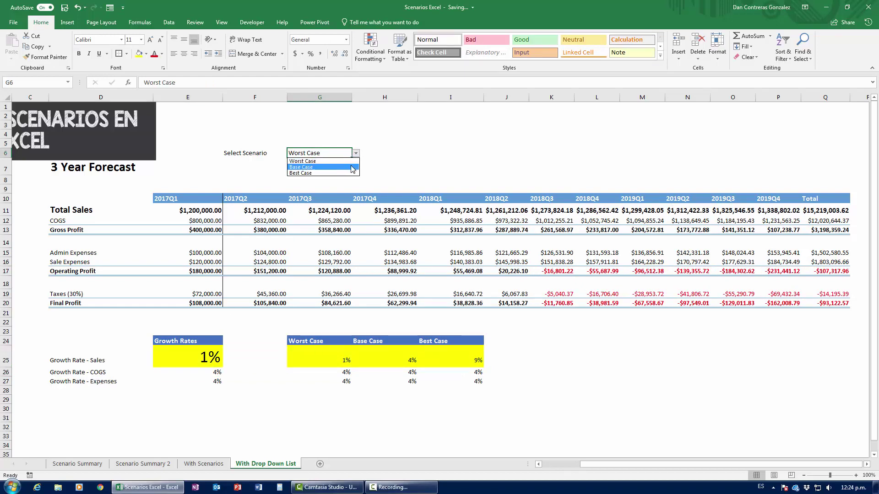
click(347, 167)
click(356, 153)
click(343, 172)
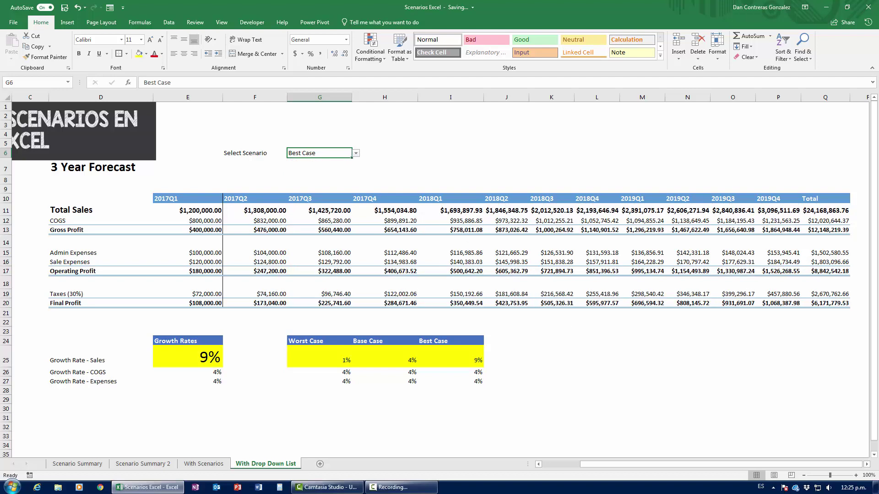
scroll(570, 476, left, 2)
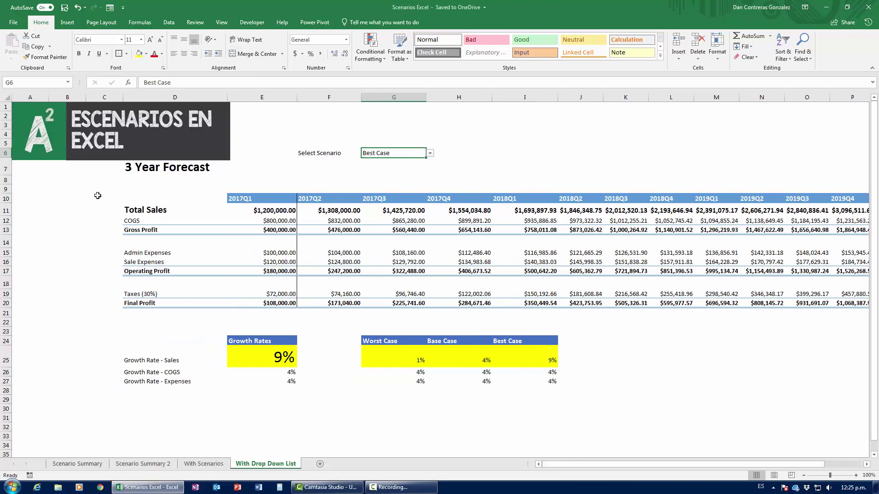